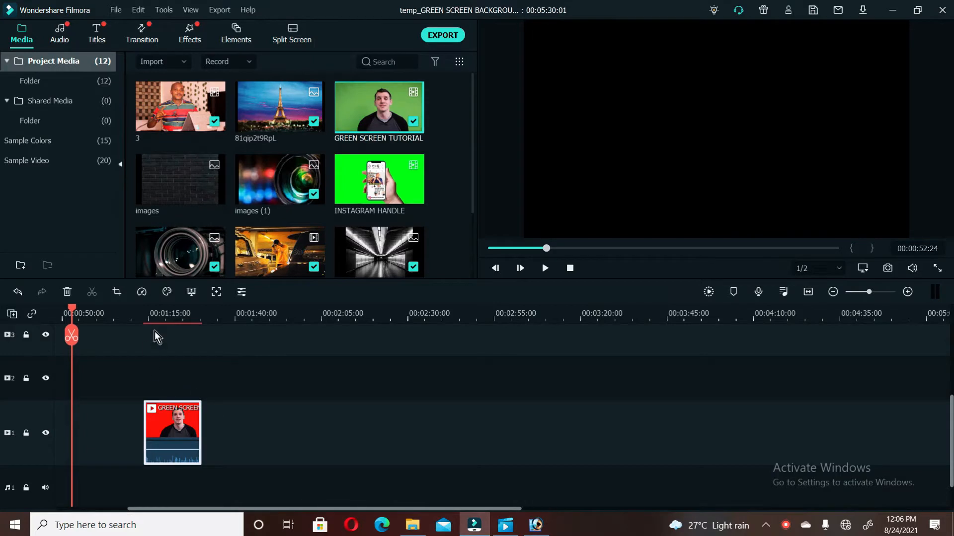
Split the GREEN SCREEN TUTORIAL clip at 00:01:15:15, where red turns to blue, and shift the remaining part along the track to leave a gap
left_click(141, 317)
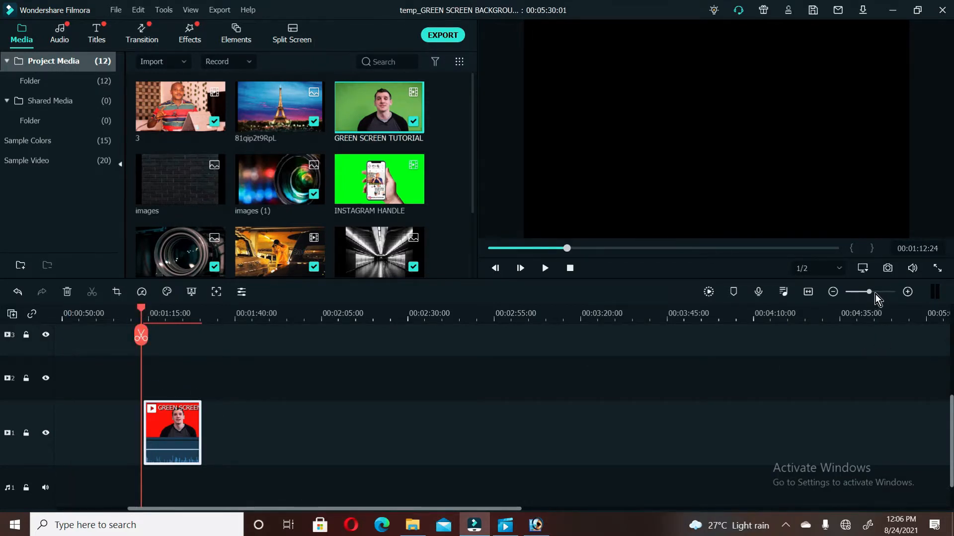
left_click_drag(870, 294, 877, 293)
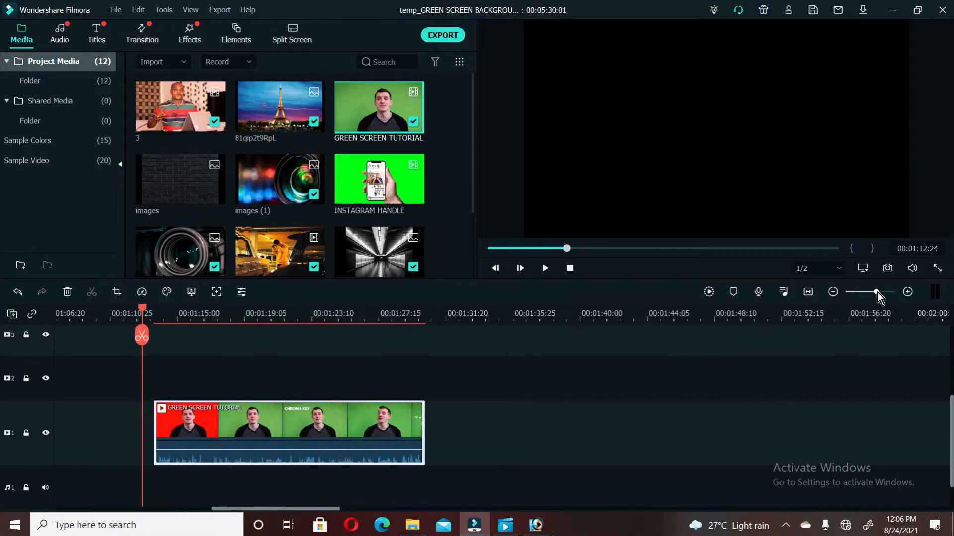
left_click(145, 309)
left_click_drag(147, 309, 186, 312)
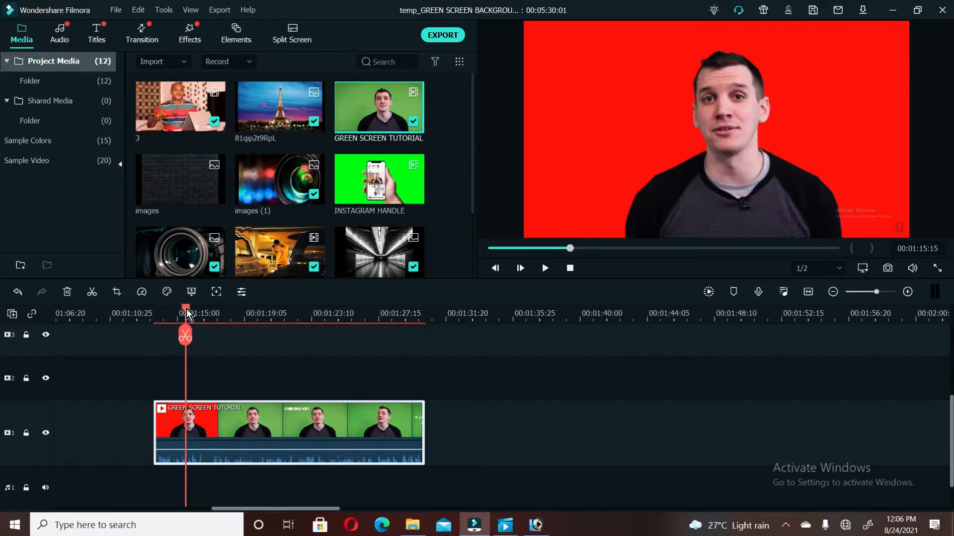
left_click(882, 292)
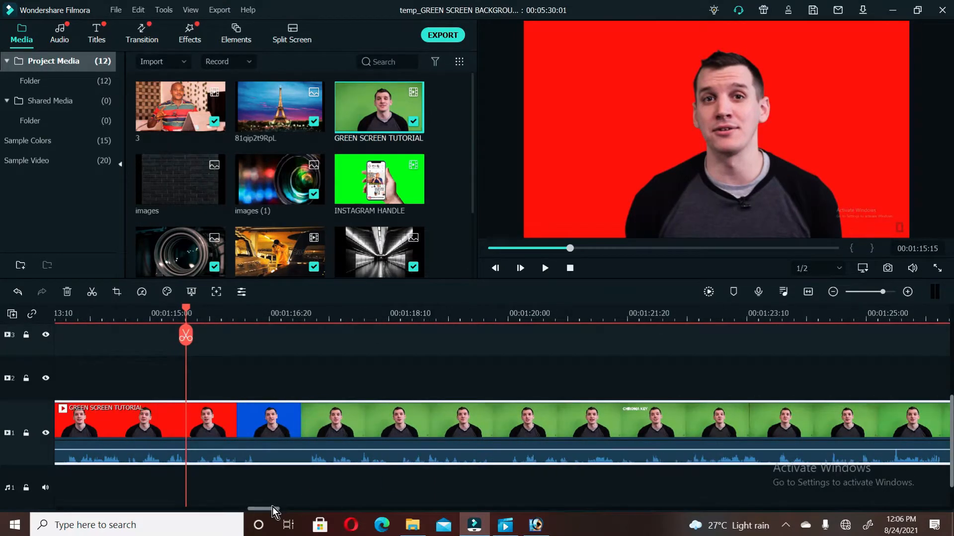
left_click_drag(270, 507, 268, 508)
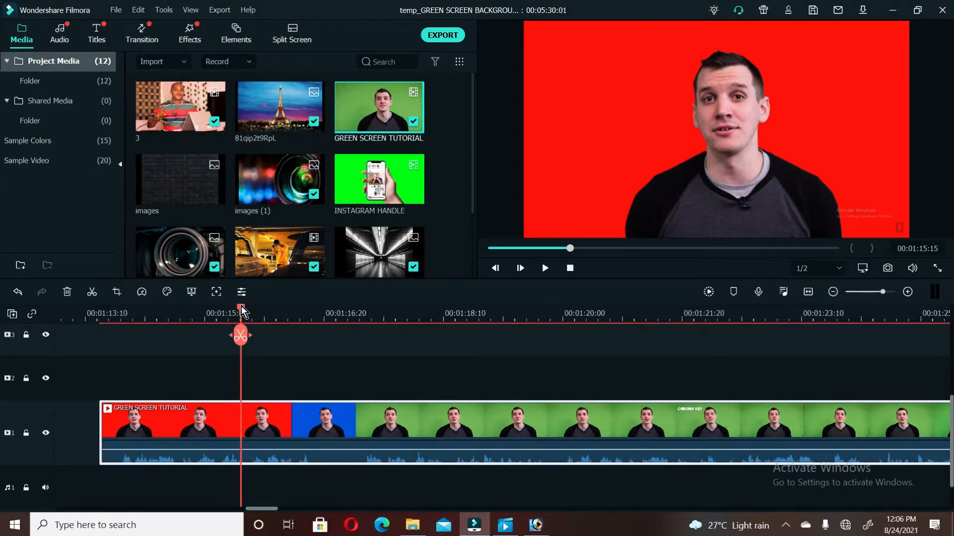
left_click_drag(241, 311, 242, 306)
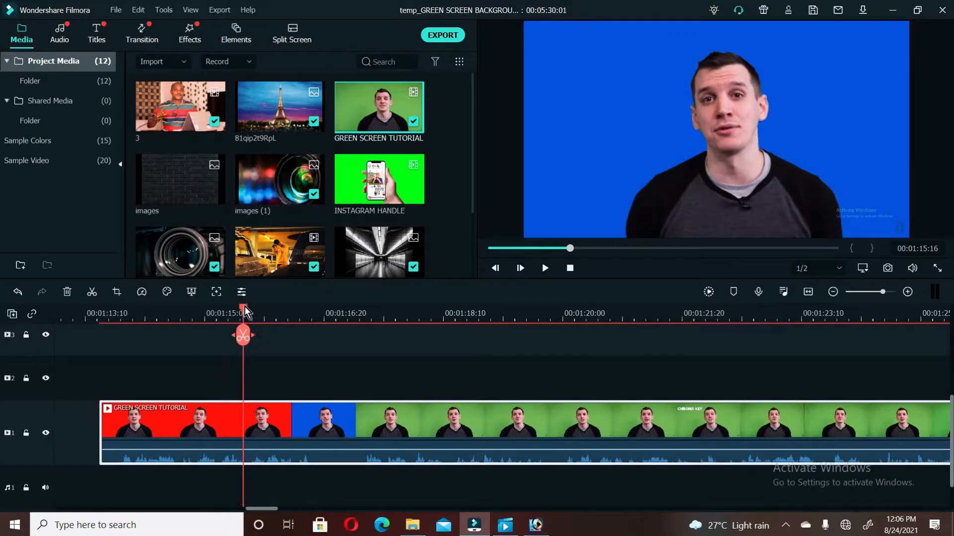
left_click(240, 338)
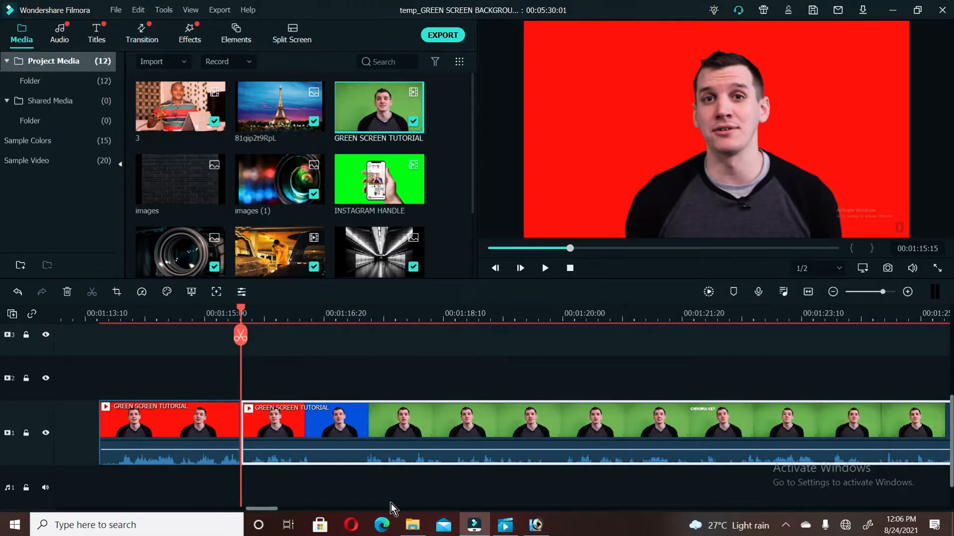
left_click_drag(377, 424, 449, 426)
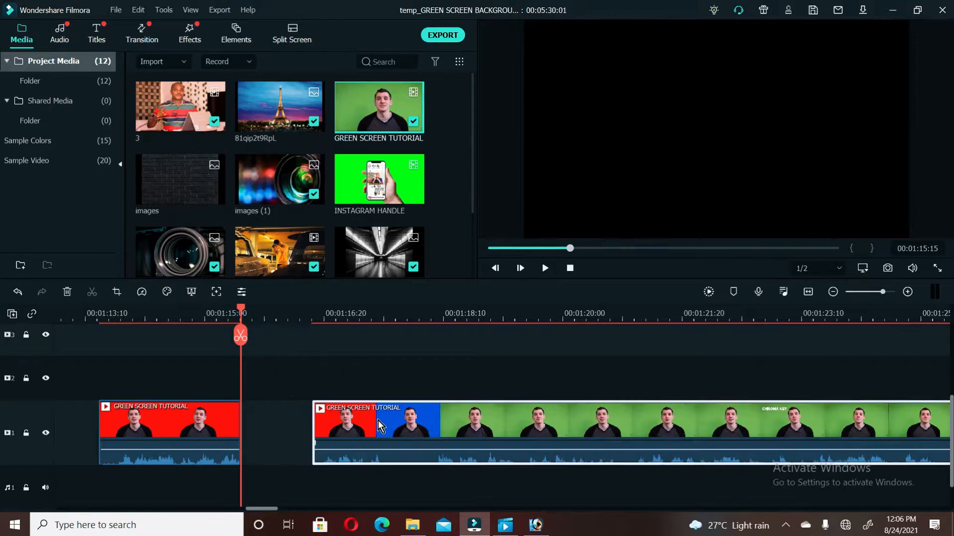
Split off the leftover red sliver at the start of the second clip at 00:01:16:16 and delete it
left_click(317, 317)
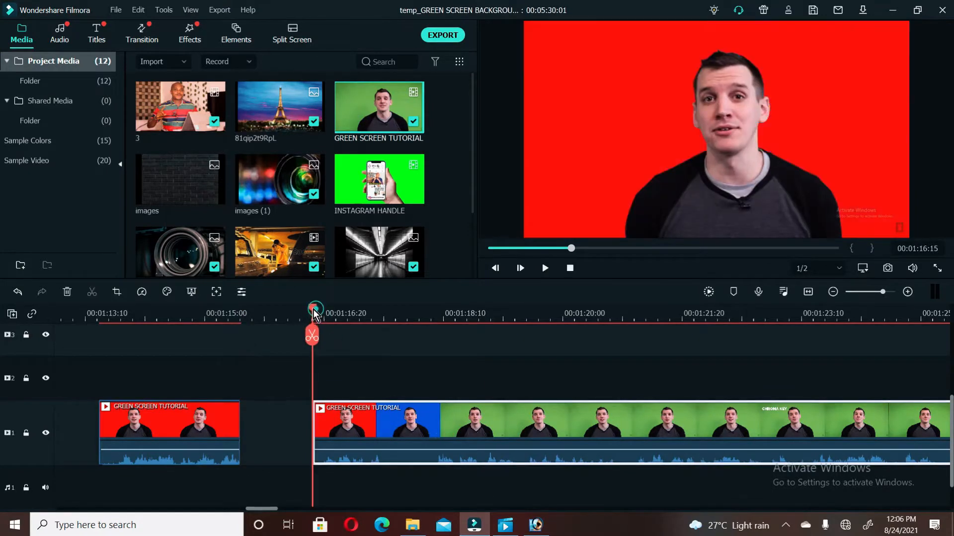
left_click(315, 338)
left_click(890, 292)
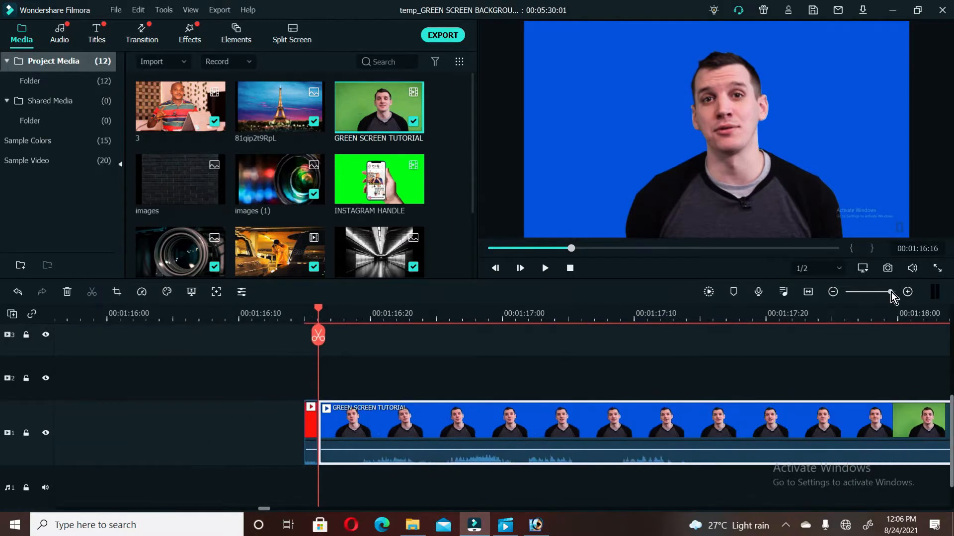
left_click(306, 430)
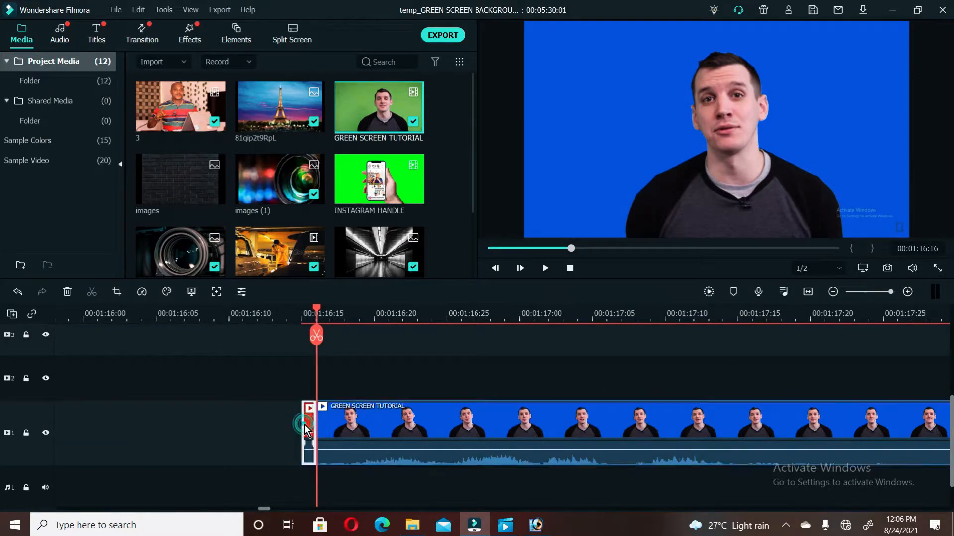
key("Delete")
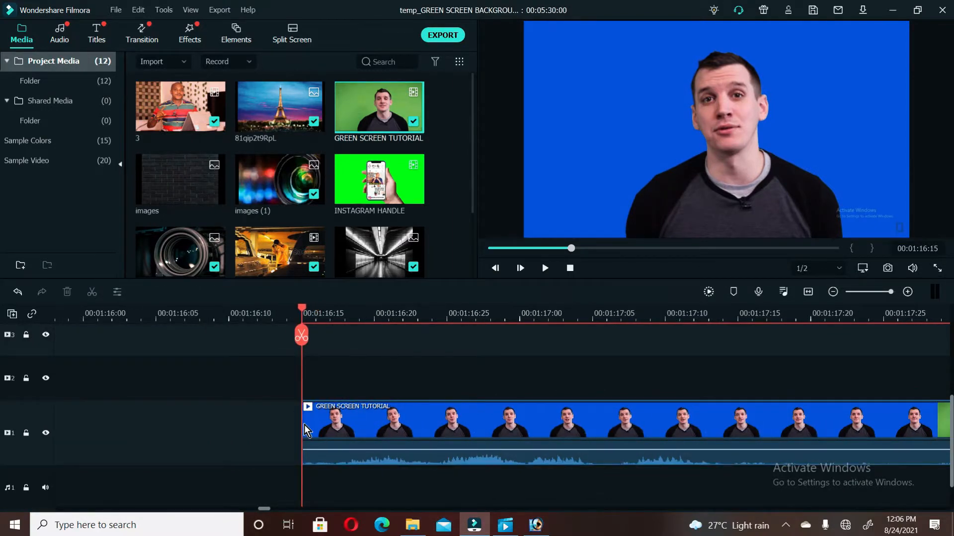
Split the clip at 00:01:17:26, near the change from blue to green, and move the remaining part away to leave a gap
left_click(740, 313)
left_click_drag(776, 312, 901, 324)
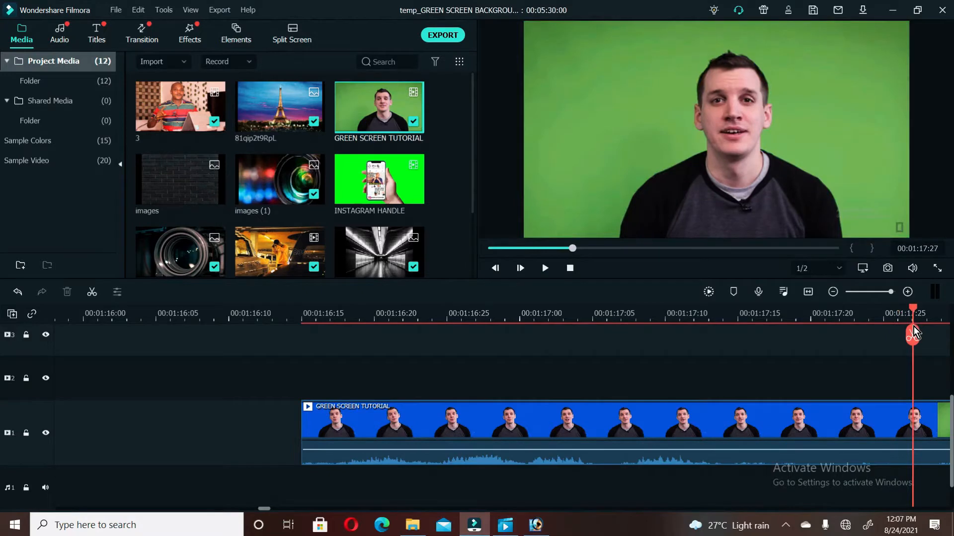
left_click(897, 339)
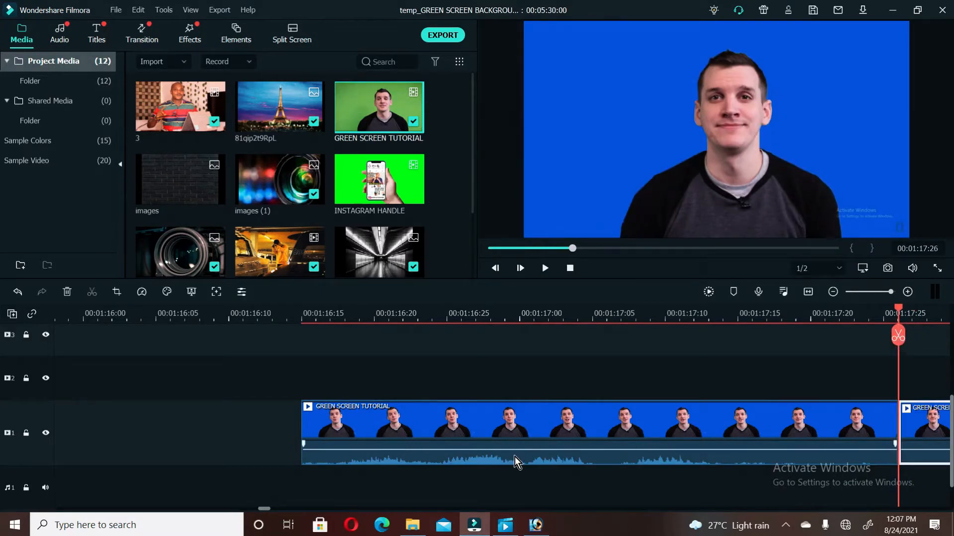
left_click_drag(264, 509, 267, 510)
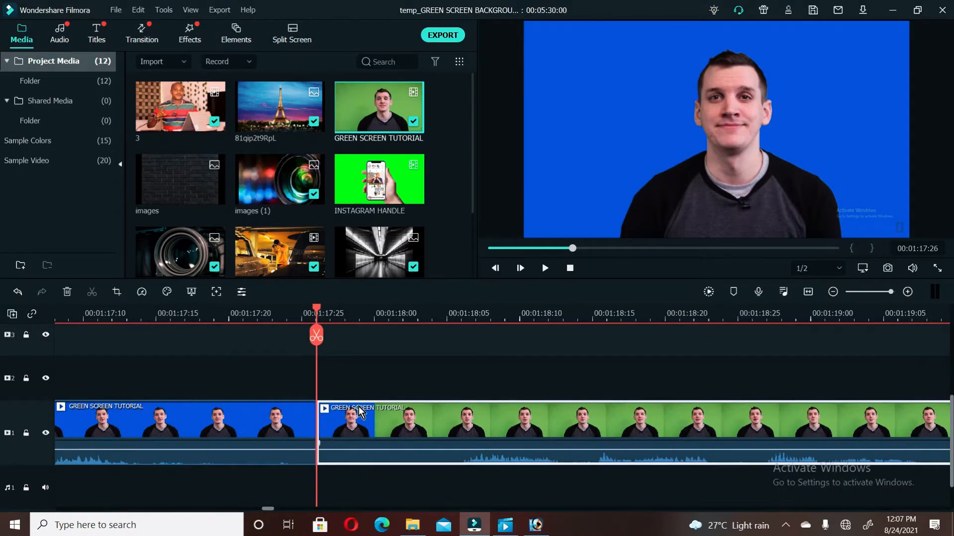
left_click_drag(325, 406, 384, 414)
Split off the leftover blue sliver at the start of the green clip at 00:01:18:01 and delete it
left_click(401, 315)
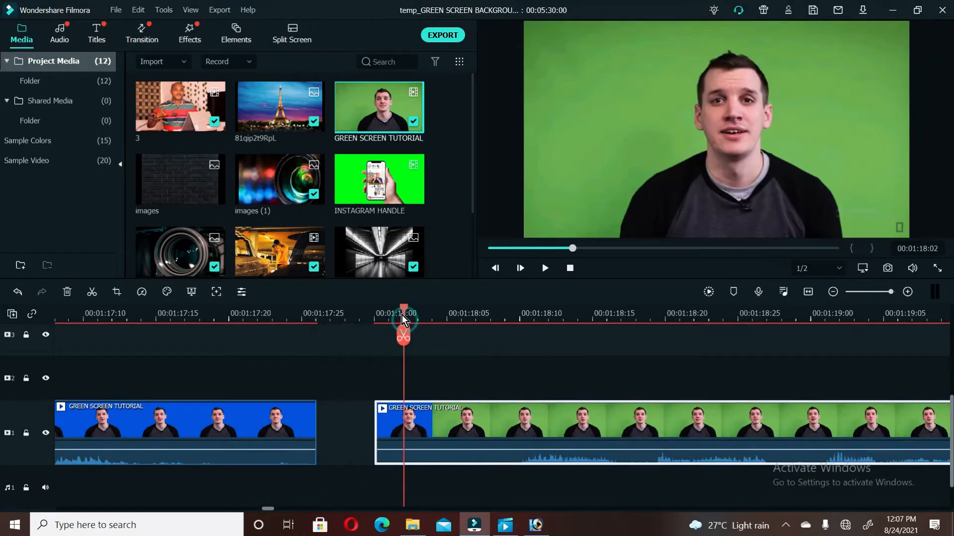
mouse_move(401, 315)
left_mouse_down()
mouse_move(385, 315)
mouse_move(396, 315)
left_mouse_up()
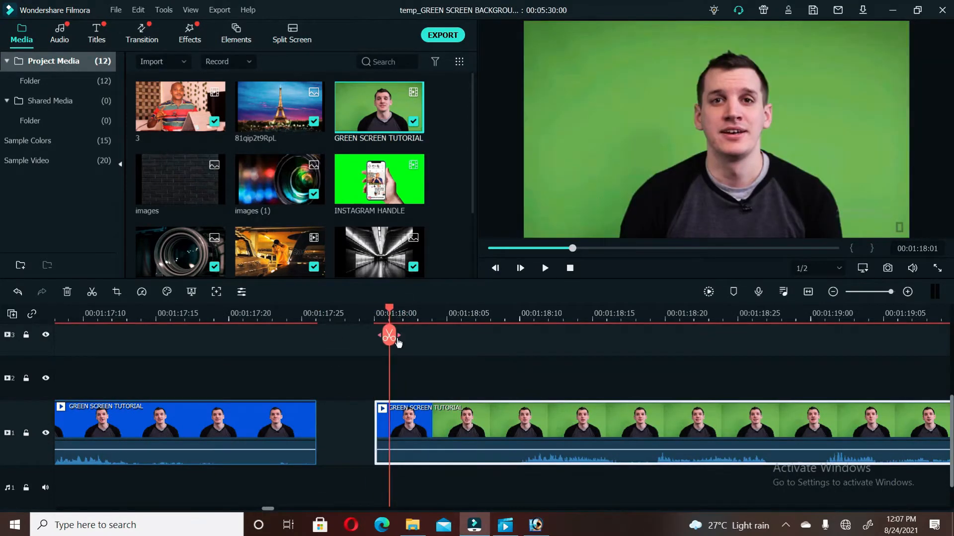
left_click(389, 336)
left_click(384, 425)
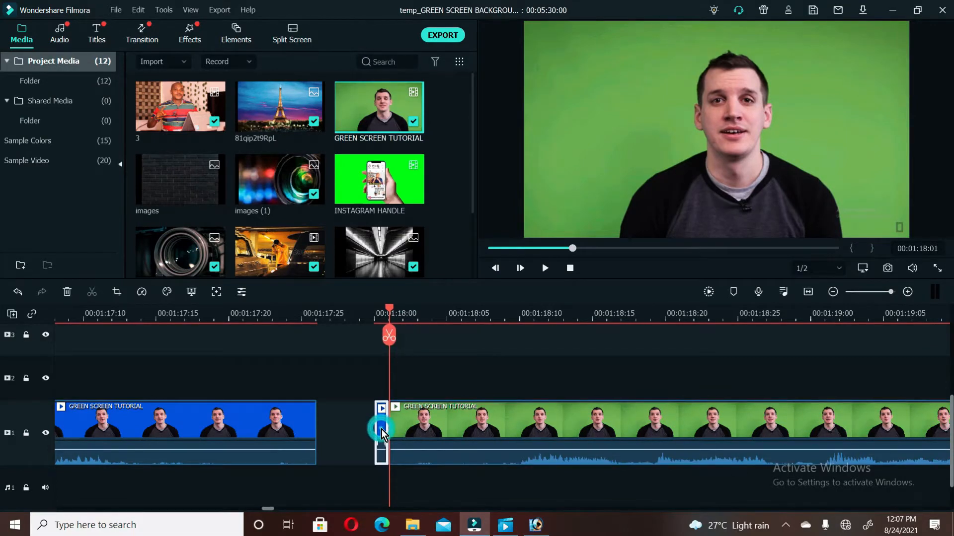
key("shift+Delete")
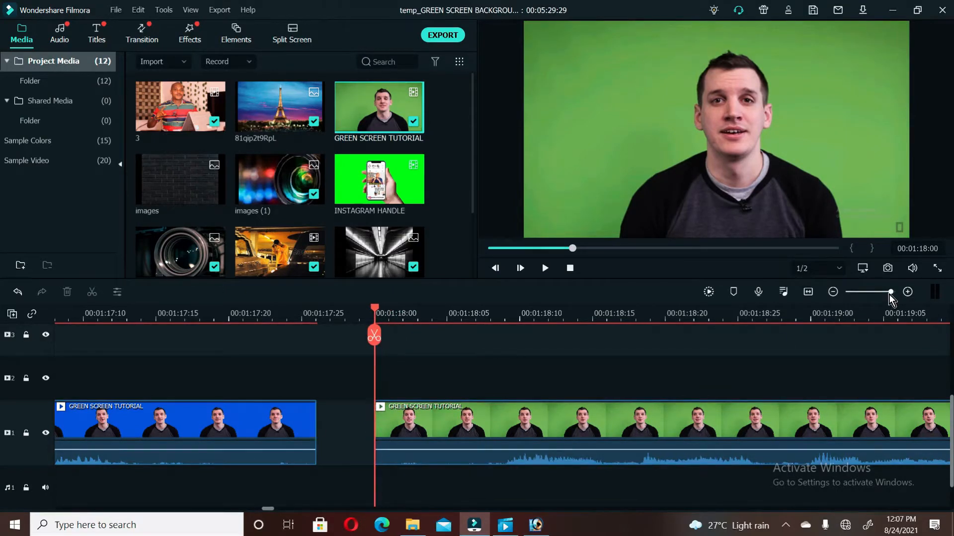
Move the green-background clip farther along track 1 to widen the gap after the blue clip
left_click_drag(890, 292, 884, 293)
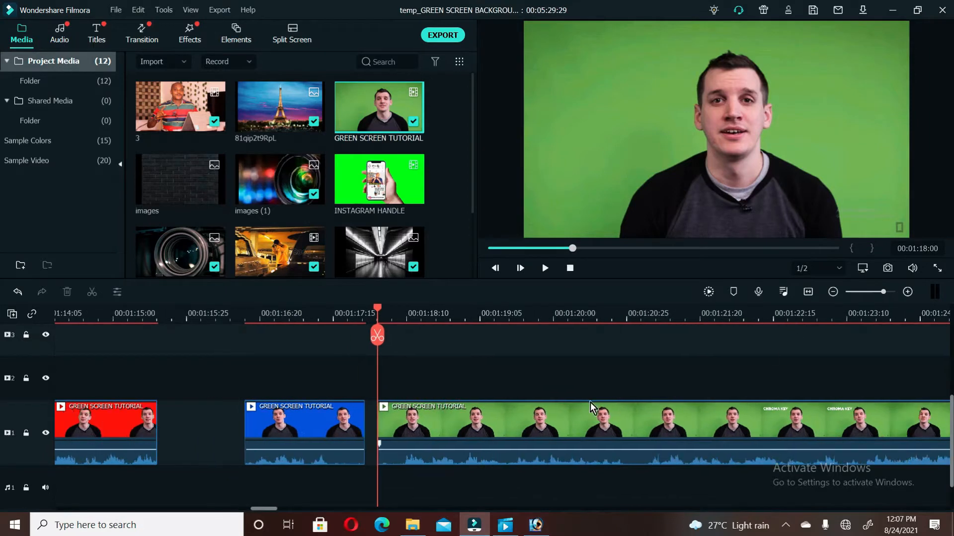
left_click(558, 421)
left_click_drag(590, 422, 599, 421)
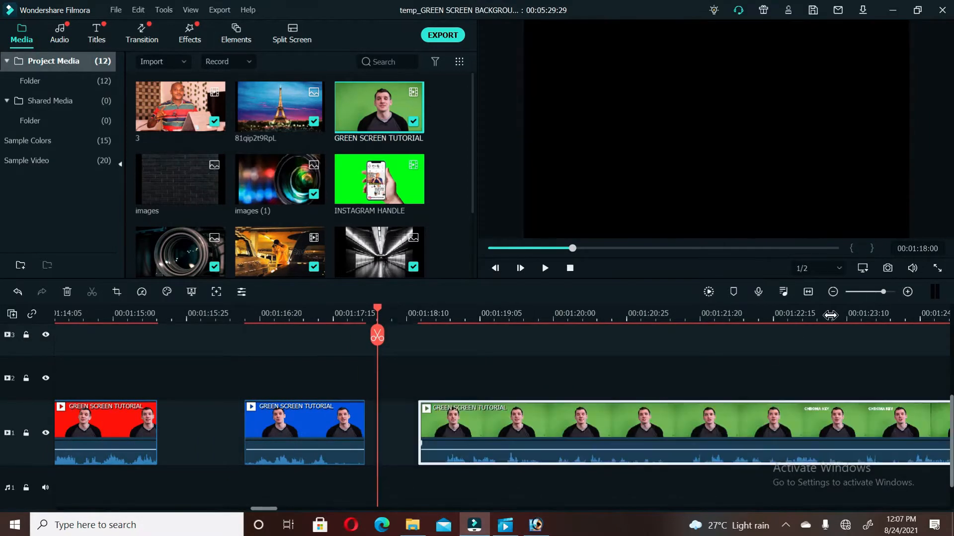
Preview the red, blue and green clips in turn, and return the playhead to the red clip at 00:01:13:29
left_click(82, 319)
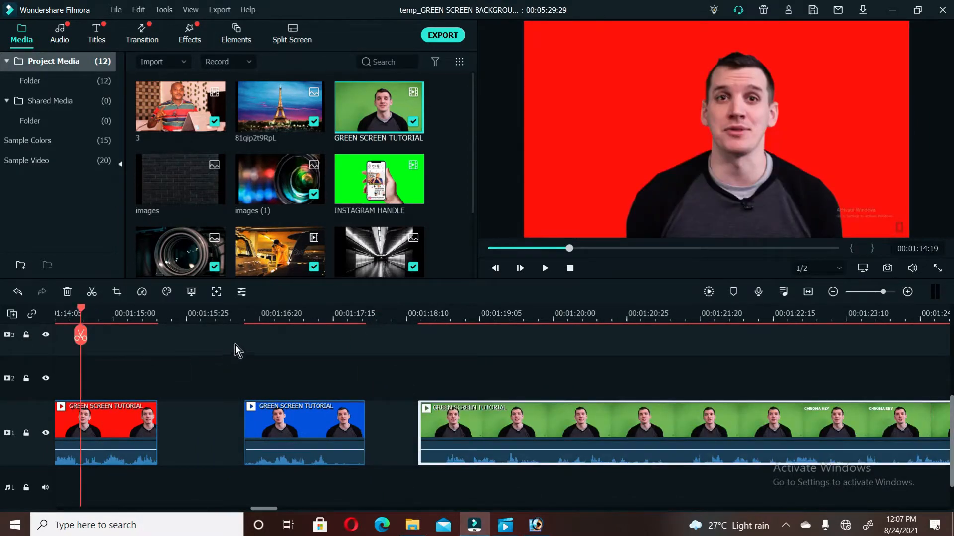
left_click(295, 313)
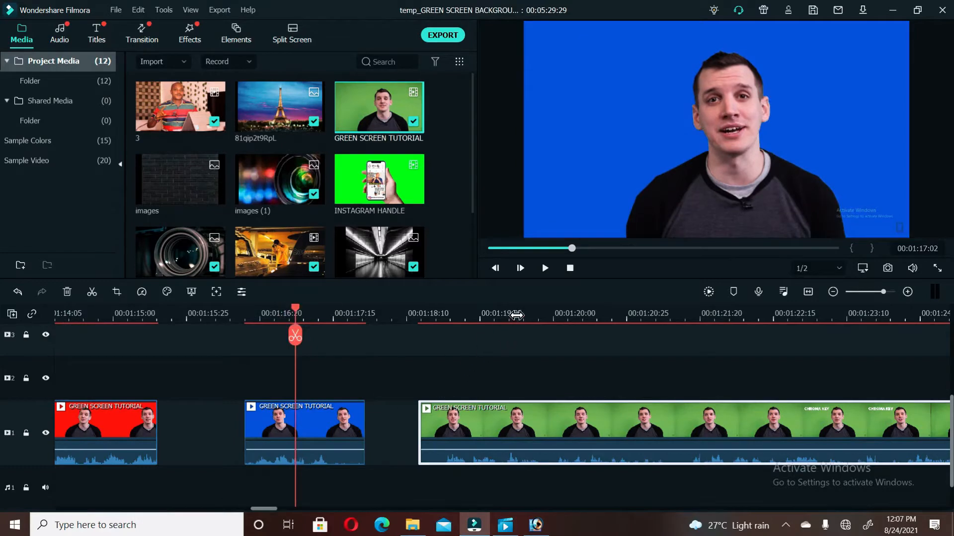
left_click(516, 337)
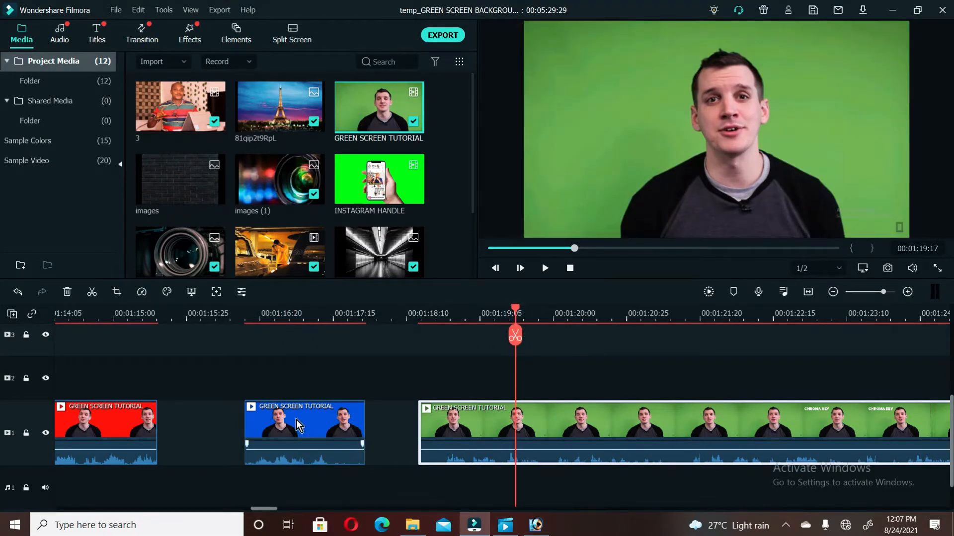
left_click_drag(271, 510, 265, 516)
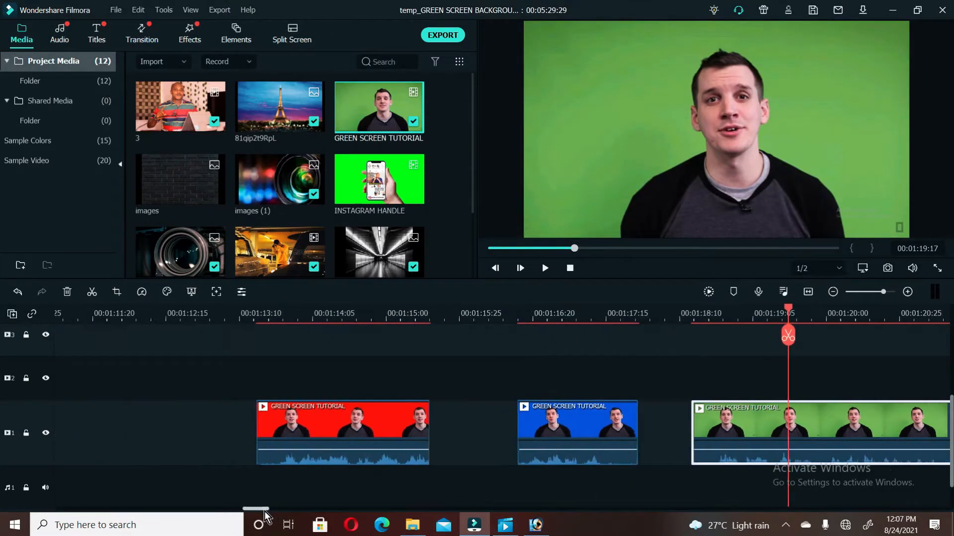
left_click(275, 326)
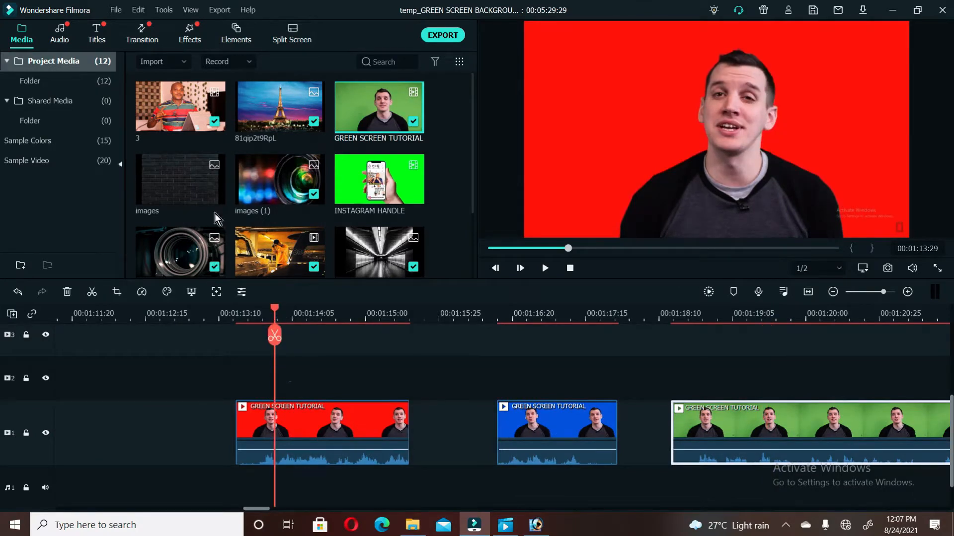
Preview the brick wall picture "images", place it on track 2 above the red clip, and trim it to the red clip's length
left_click(183, 175)
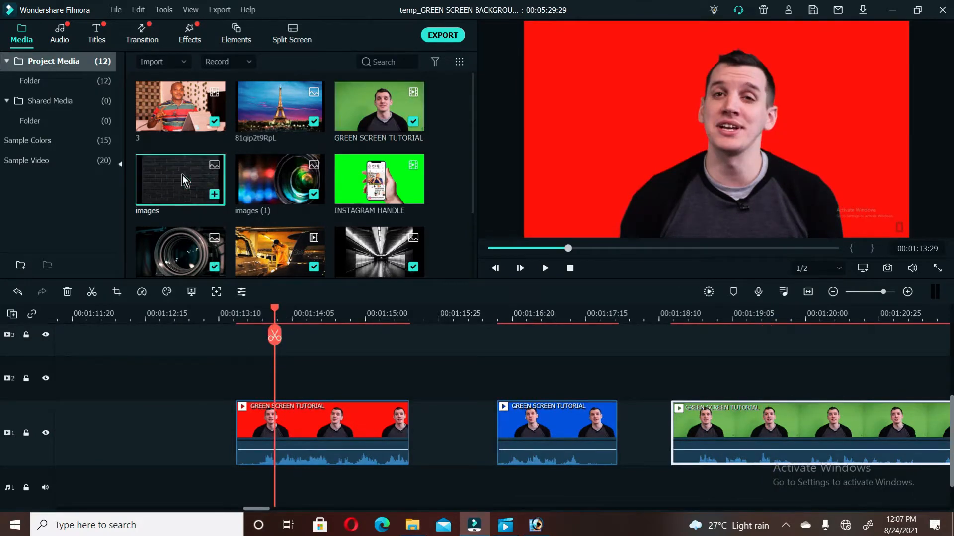
double_click(182, 175)
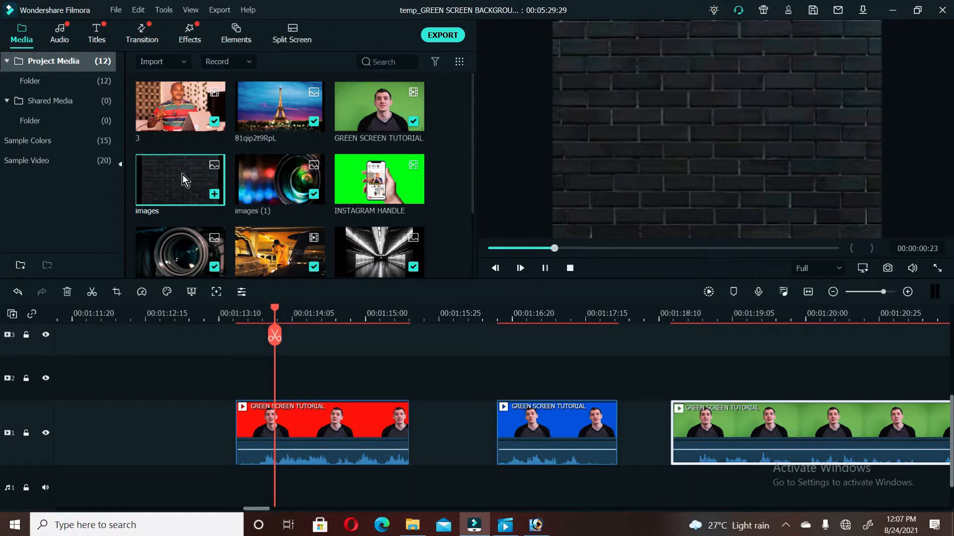
left_click(546, 269)
left_click_drag(180, 178, 242, 366)
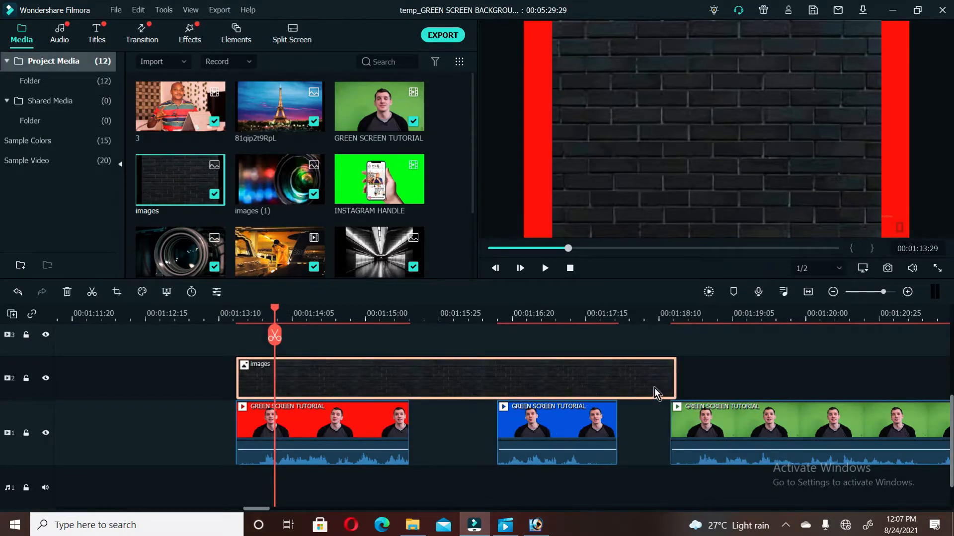
left_click_drag(676, 377, 410, 379)
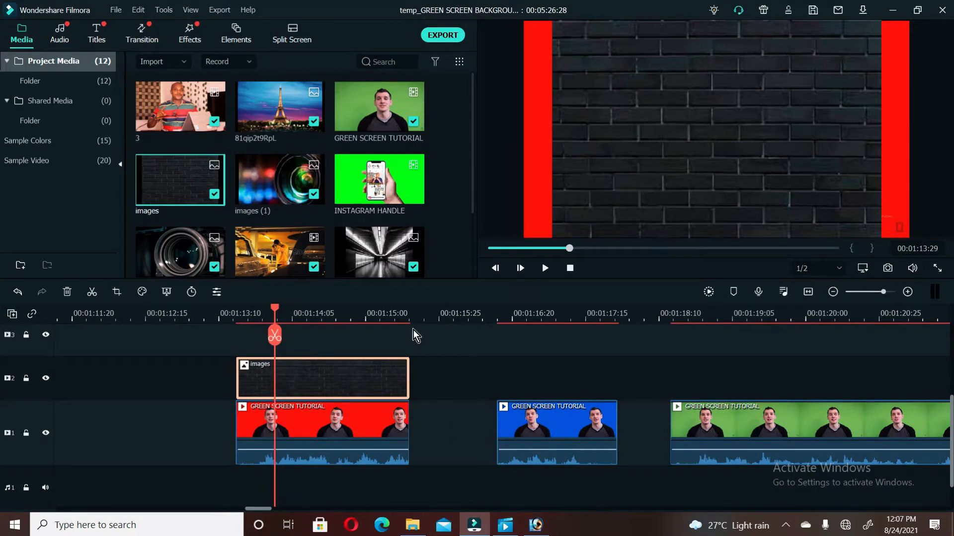
Enlarge the brick wall image on both sides in the preview until it covers the whole red frame, and confirm the edit
double_click(335, 373)
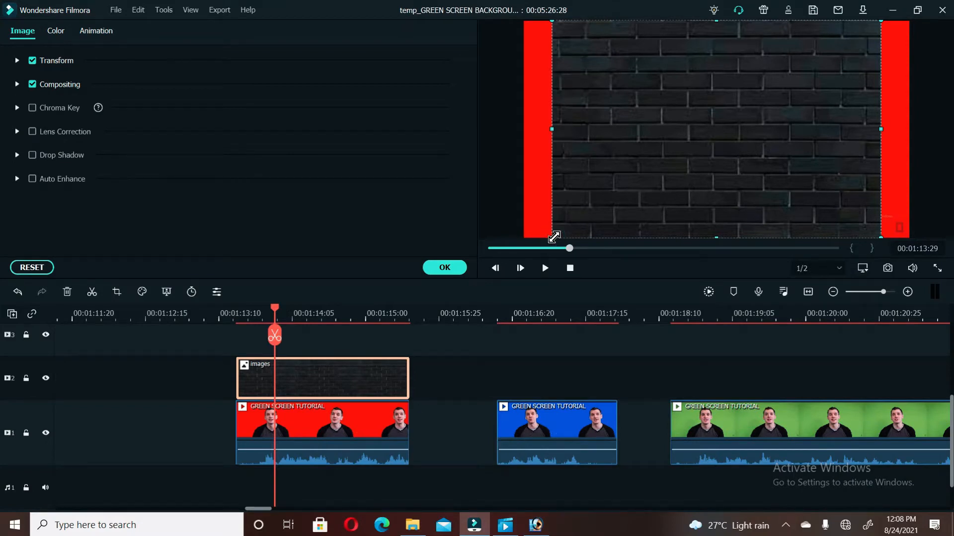
left_click_drag(554, 237, 521, 245)
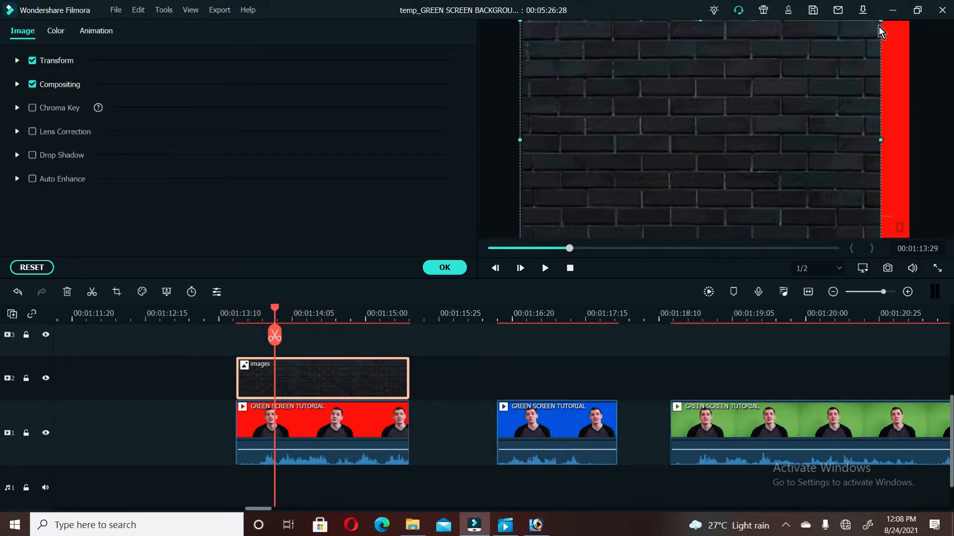
left_click_drag(881, 21, 919, 7)
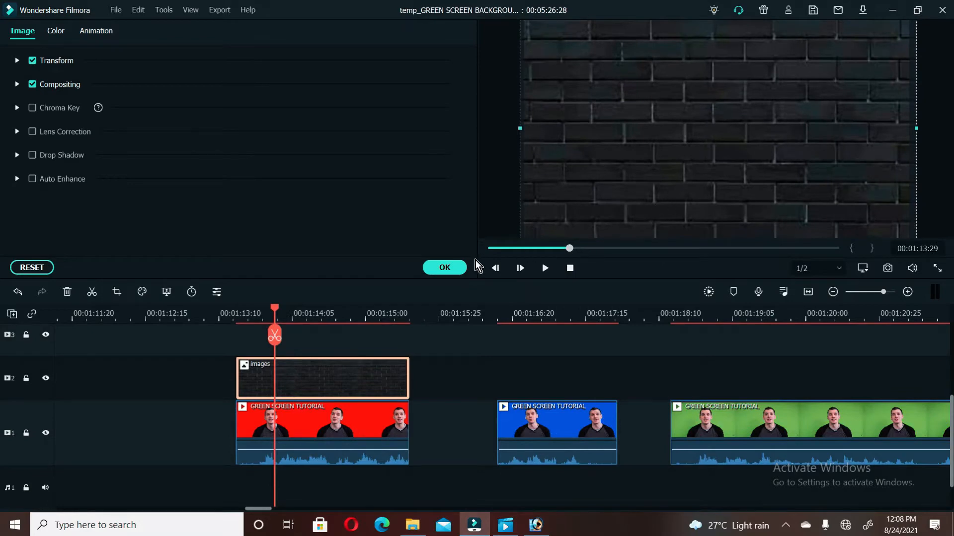
left_click(443, 268)
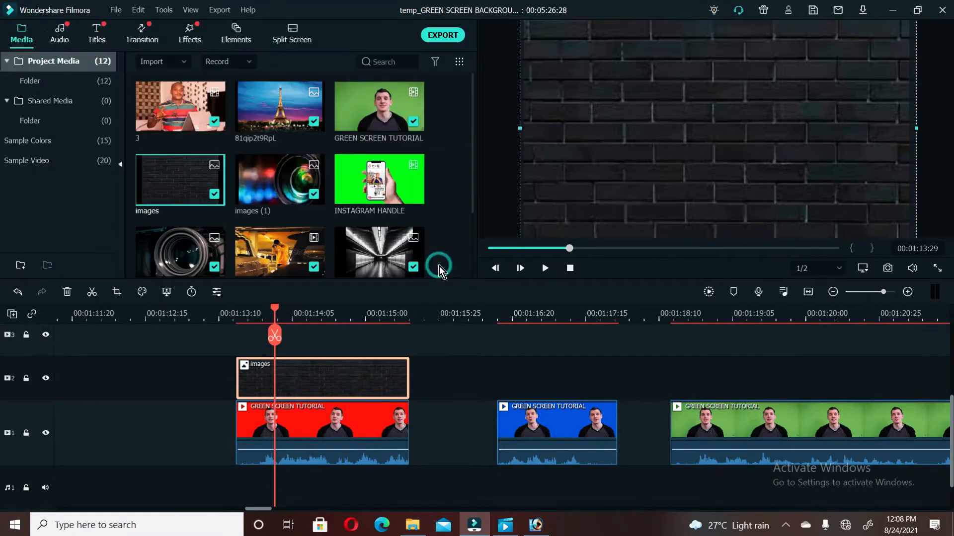
left_click(459, 378)
scroll(459, 377, "up", 1)
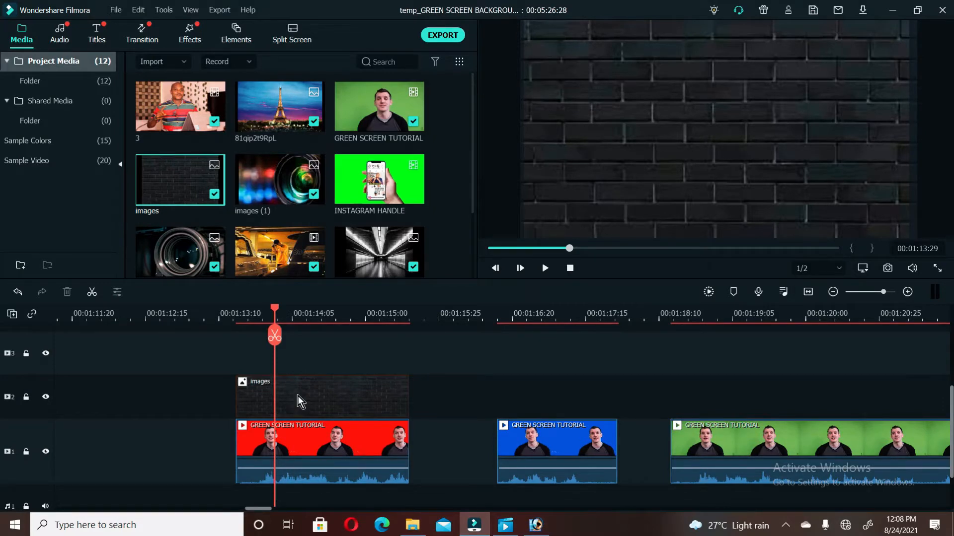
Move the red-background clip to track 3, directly above the brick wall image, and enlarge it in the preview towards the upper-left corner
double_click(297, 396)
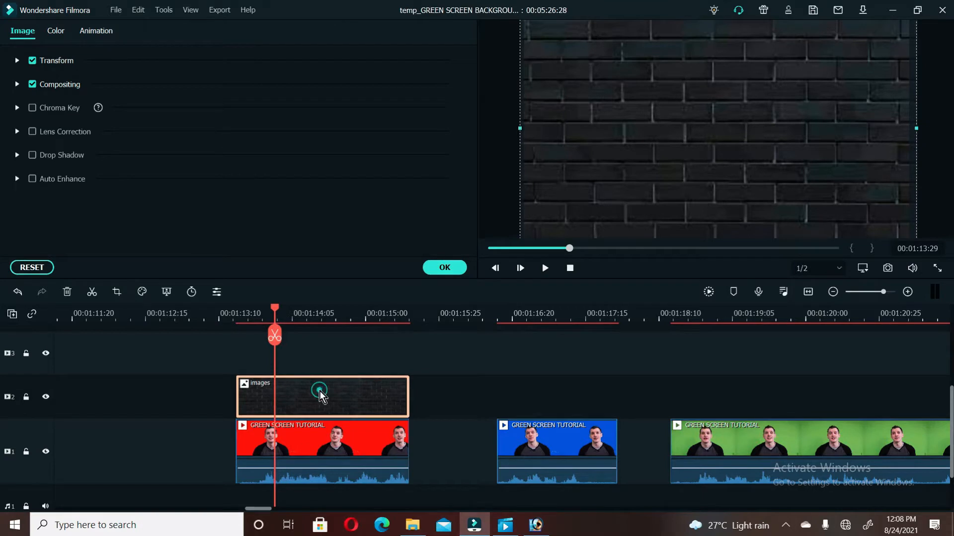
double_click(319, 427)
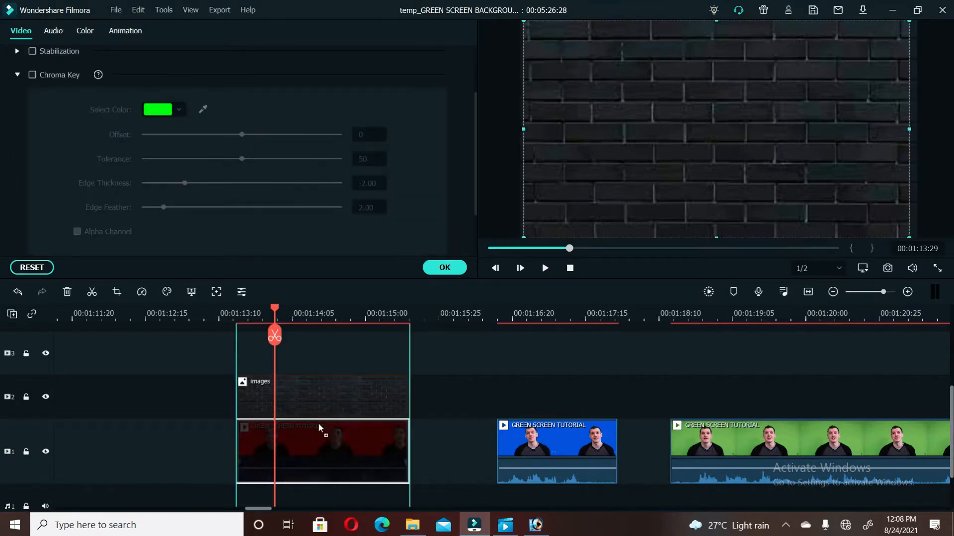
left_click_drag(318, 389, 319, 366)
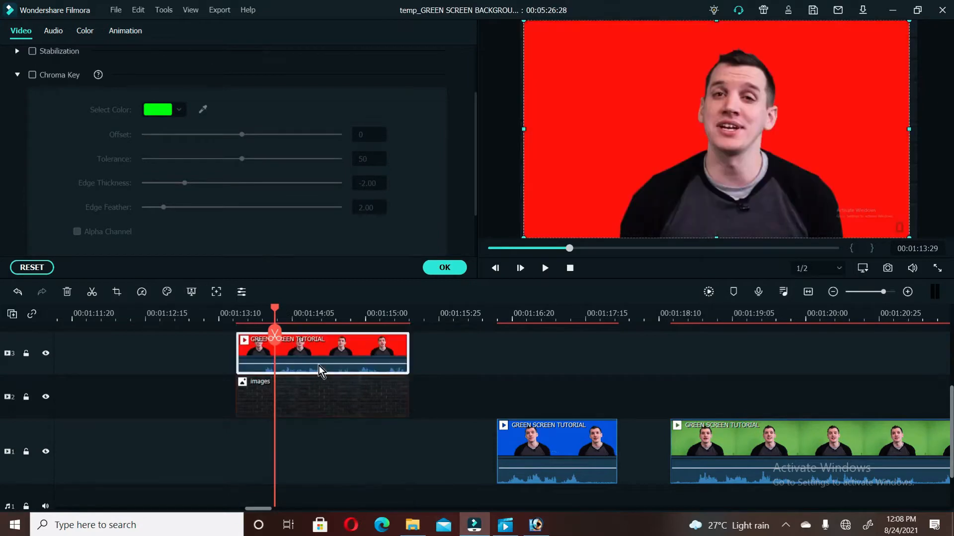
left_click(312, 404)
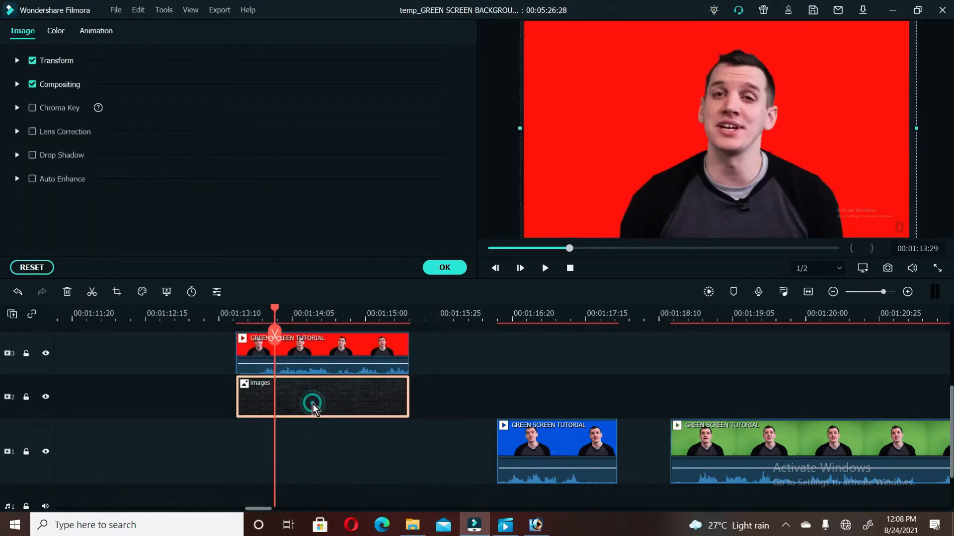
left_click(319, 346)
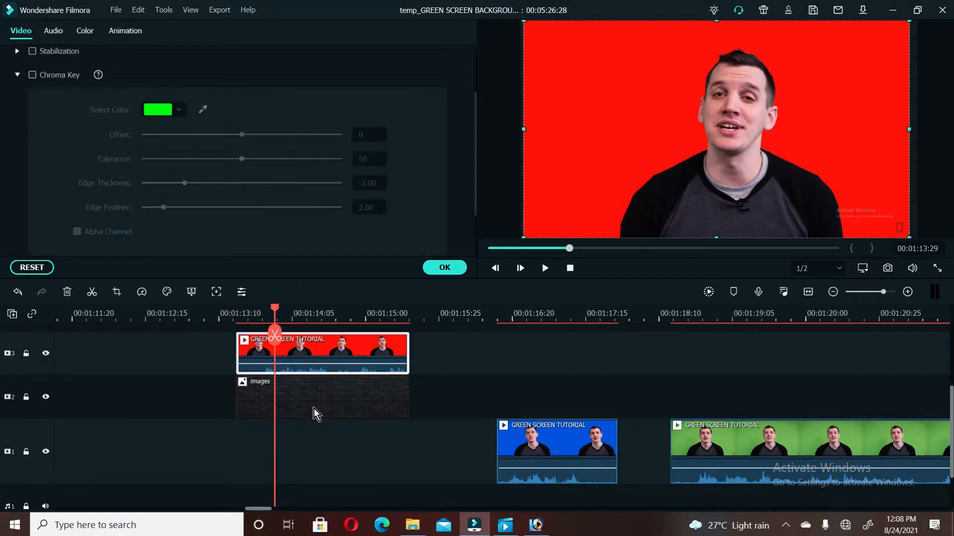
scroll(314, 409, "up", 1)
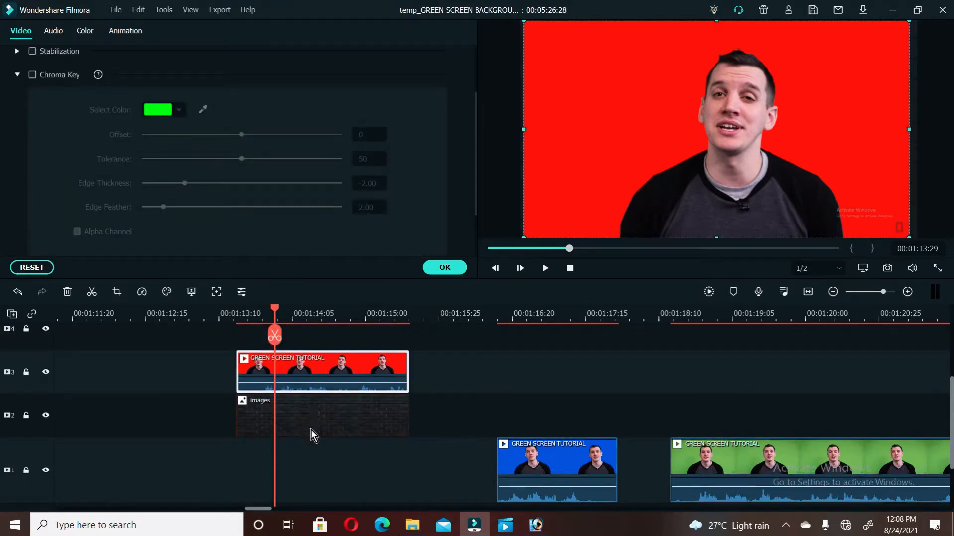
left_click(444, 269)
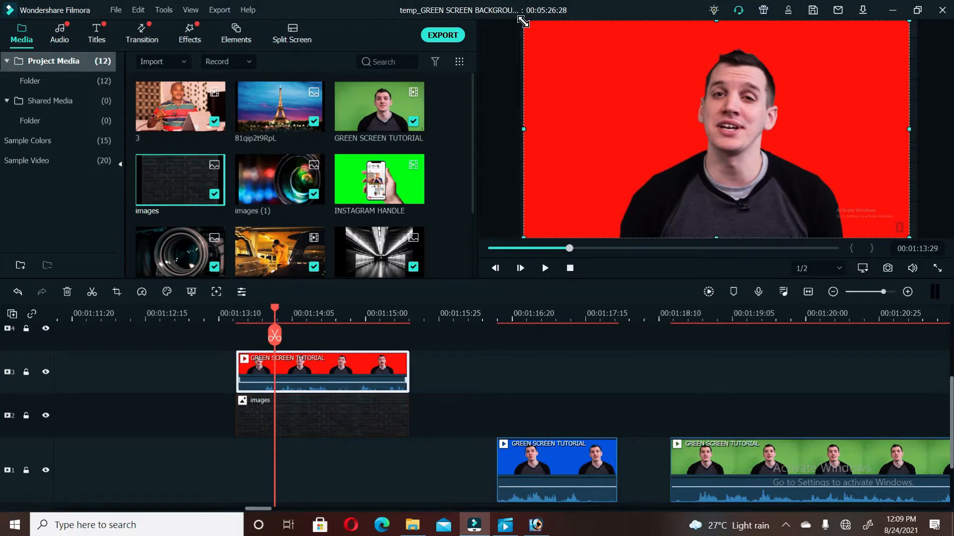
left_click_drag(523, 21, 475, 6)
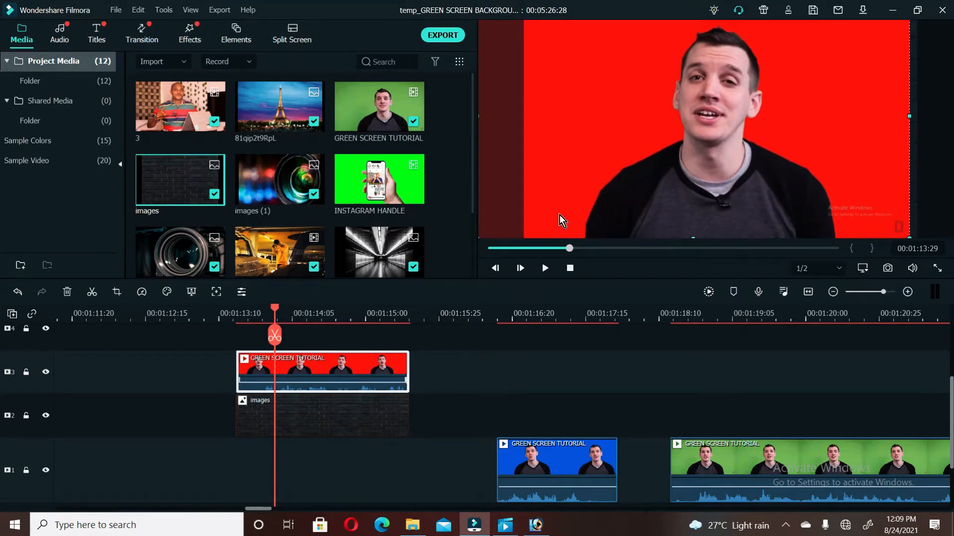
Apply the Green Screen effect to the red-background clip on track 3
left_click(311, 363)
right_click(312, 362)
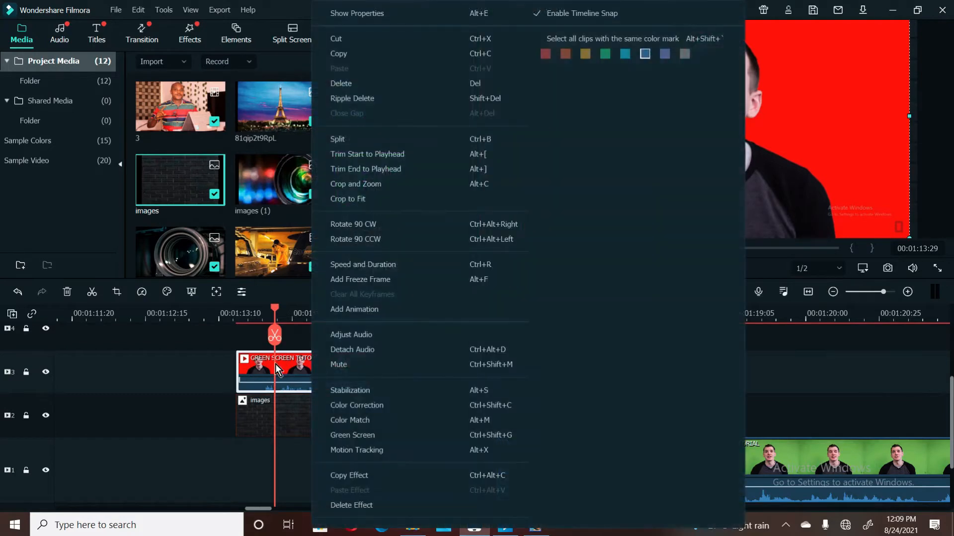
left_click(291, 365)
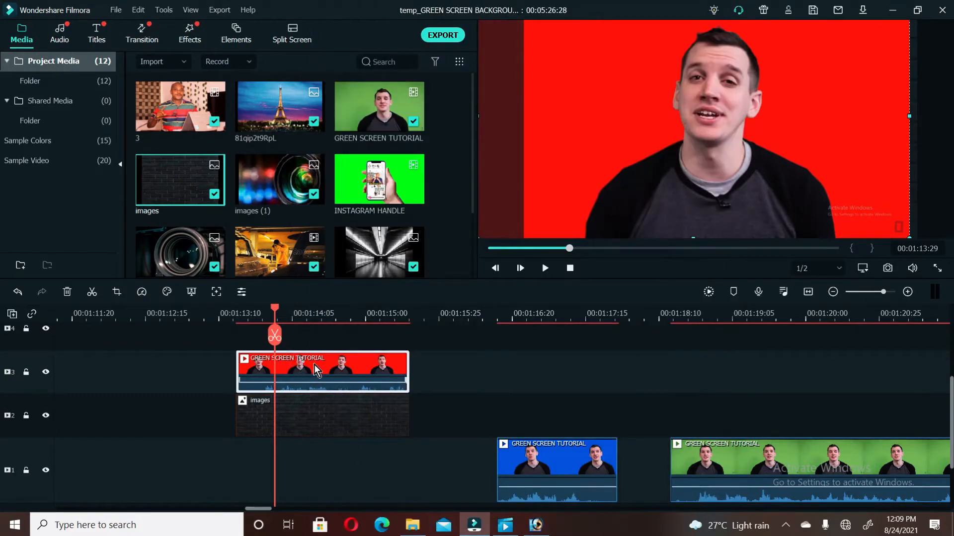
right_click(314, 365)
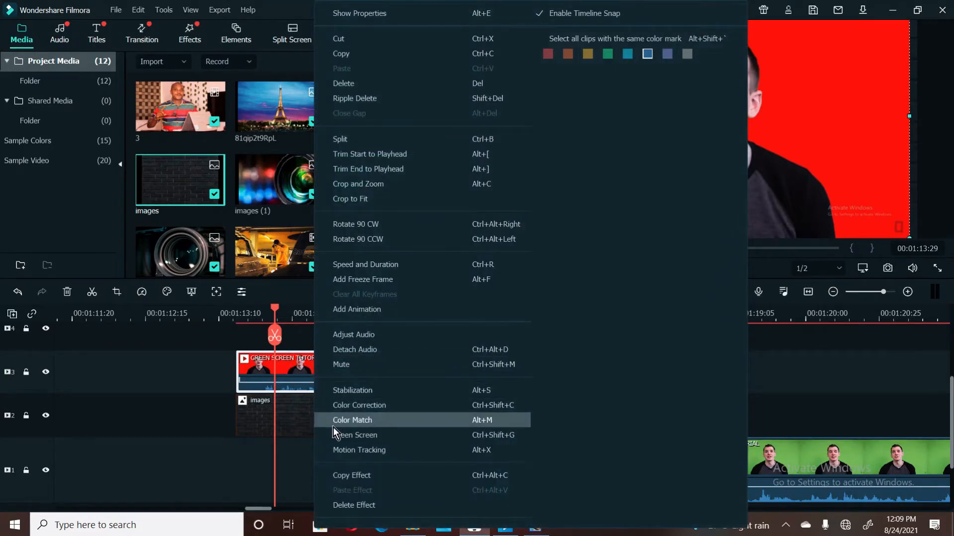
left_click(373, 434)
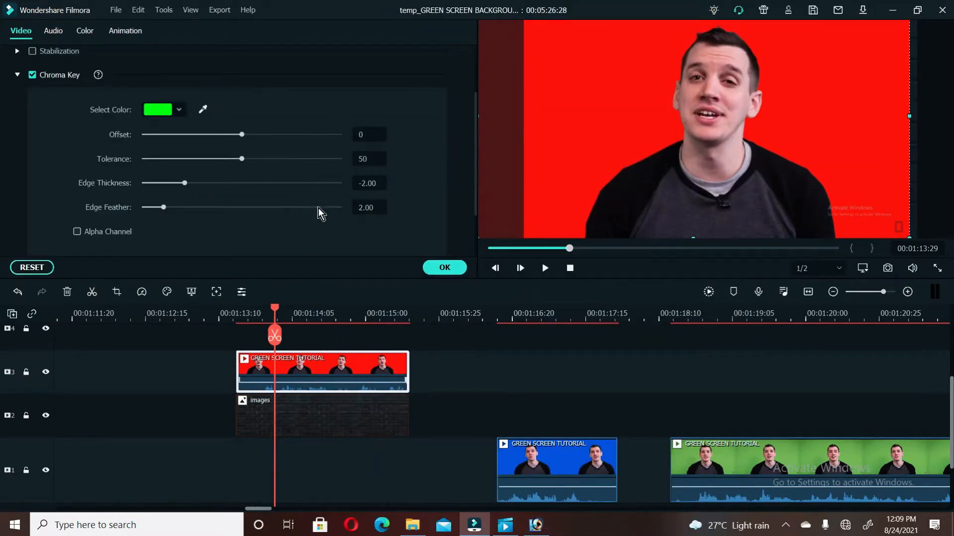
Set the red clip's chroma key colour to pure red (#ff0000), offset to 16 and tolerance to 69, and confirm
left_click(163, 111)
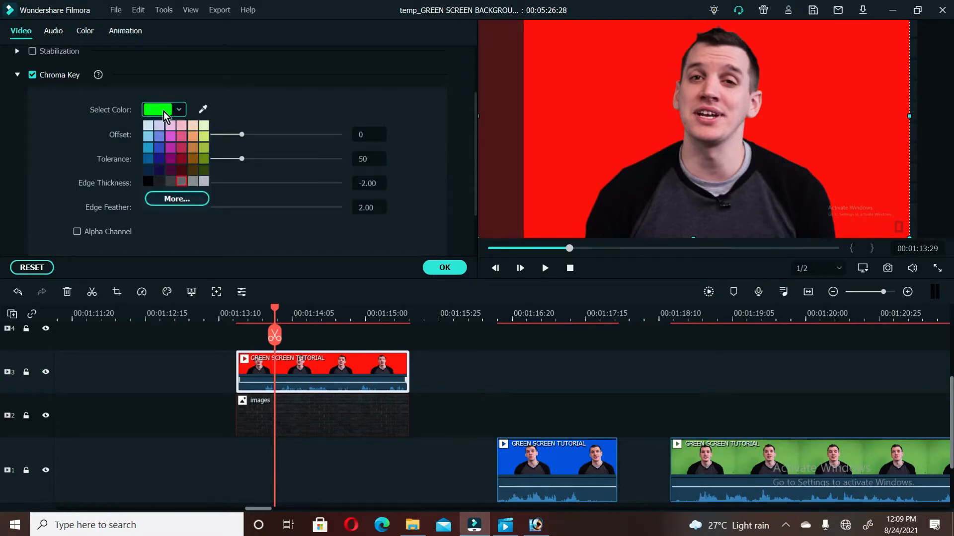
left_click(179, 199)
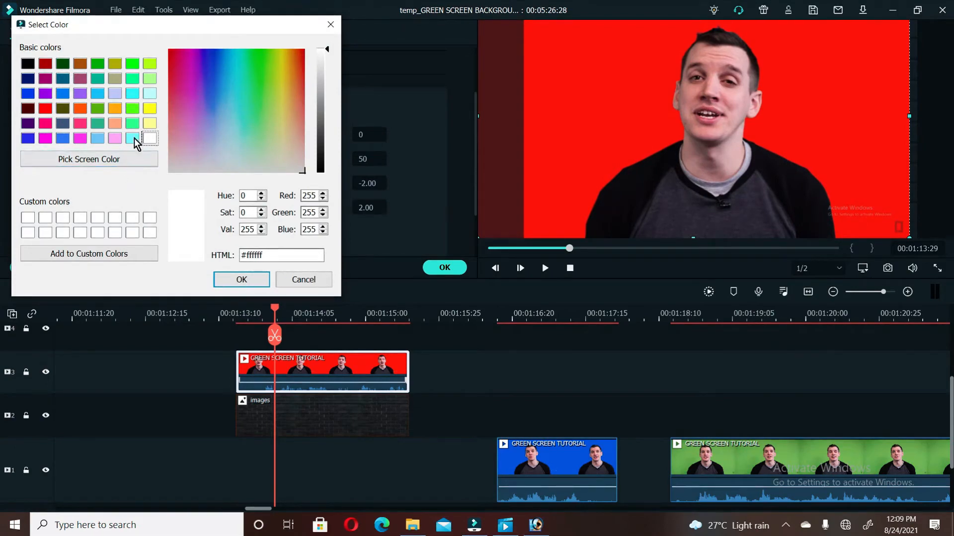
left_click(110, 160)
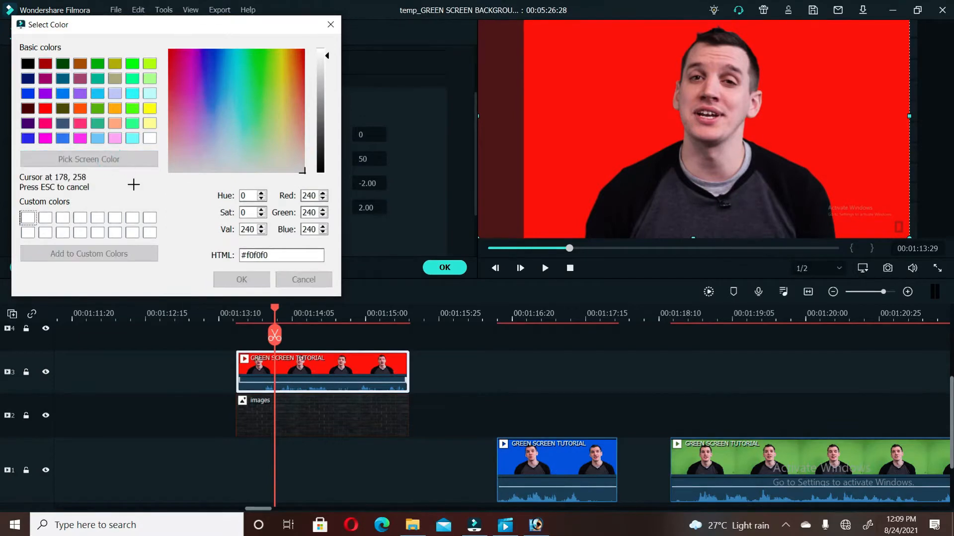
left_click(45, 110)
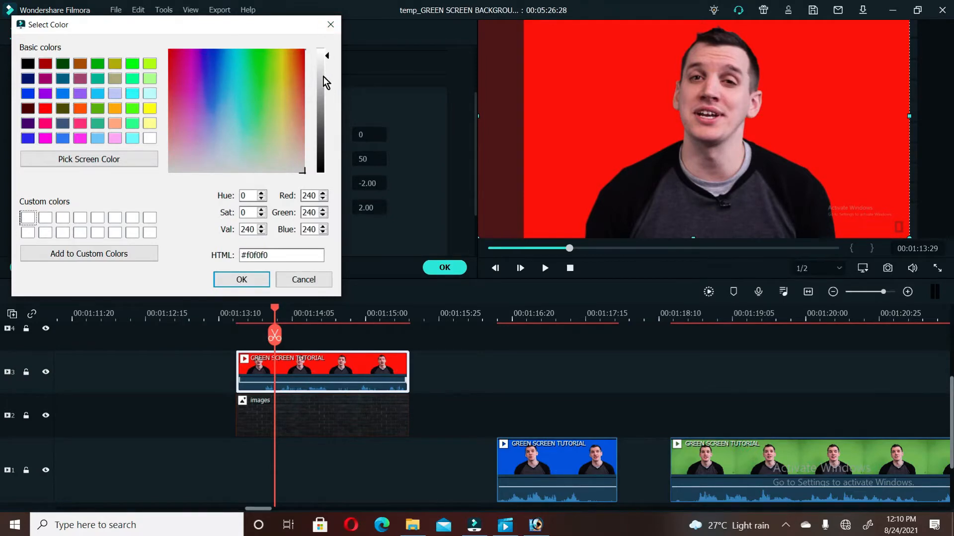
left_click(46, 109)
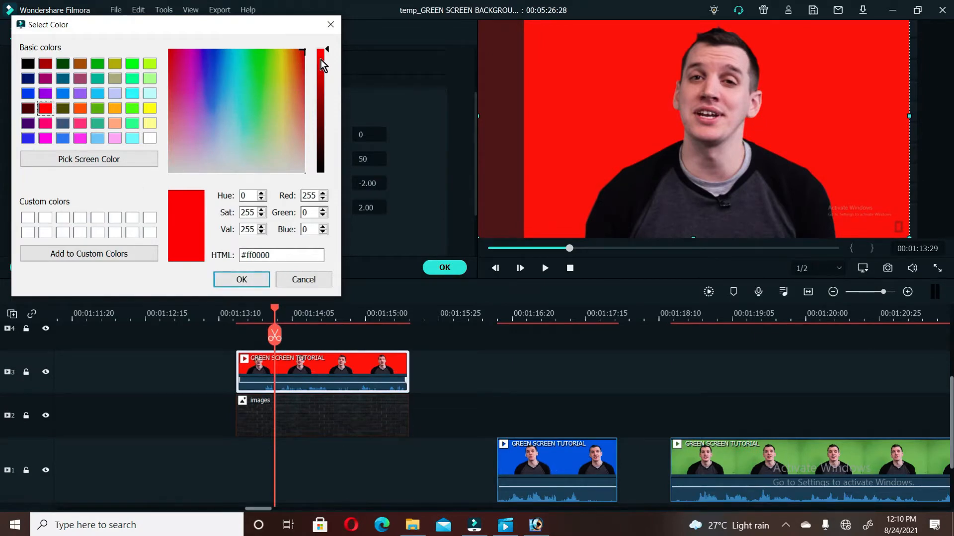
left_click(249, 278)
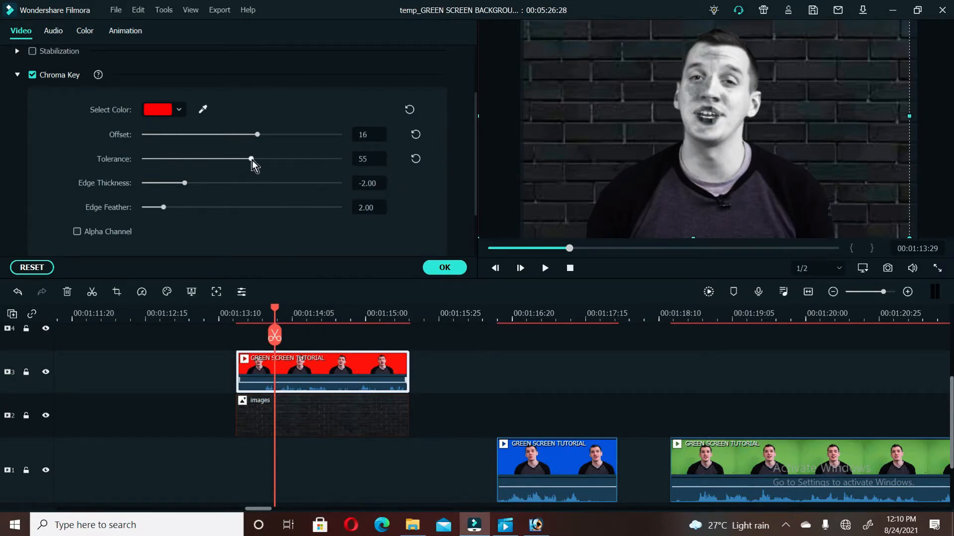
mouse_move(254, 160)
left_mouse_down()
mouse_move(267, 160)
mouse_move(245, 160)
mouse_move(272, 159)
left_mouse_up()
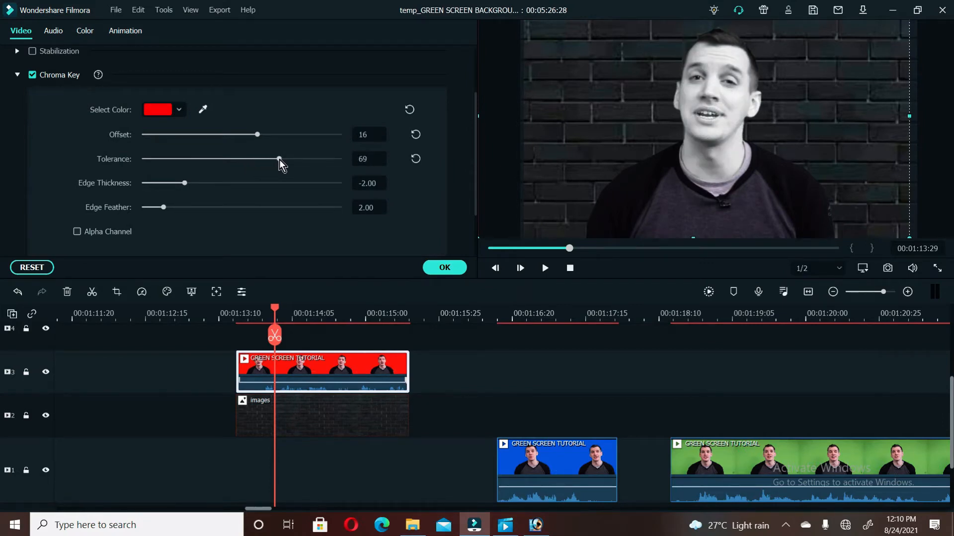
left_click(451, 267)
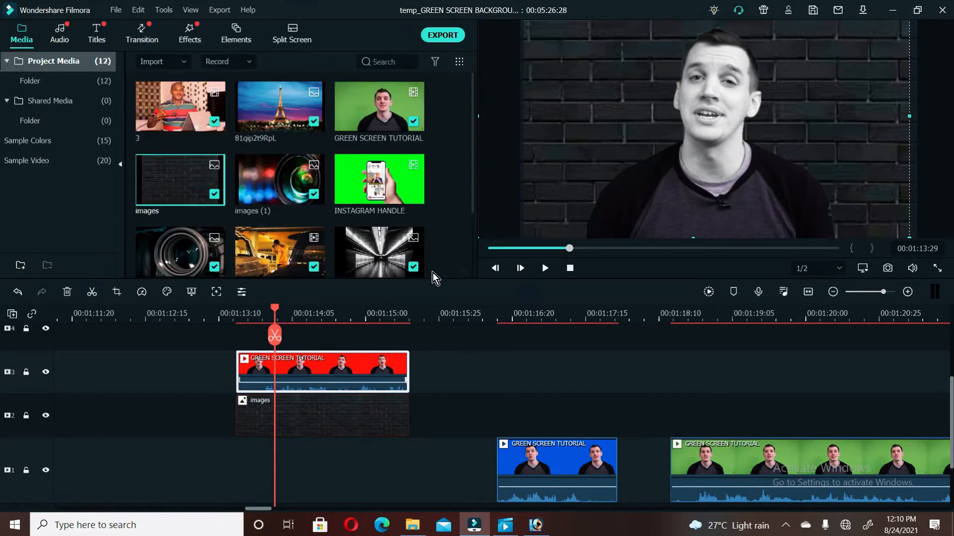
Mute the red clip on track 3 and play the keyed section back over the brick wall
right_click(298, 378)
left_click(331, 368)
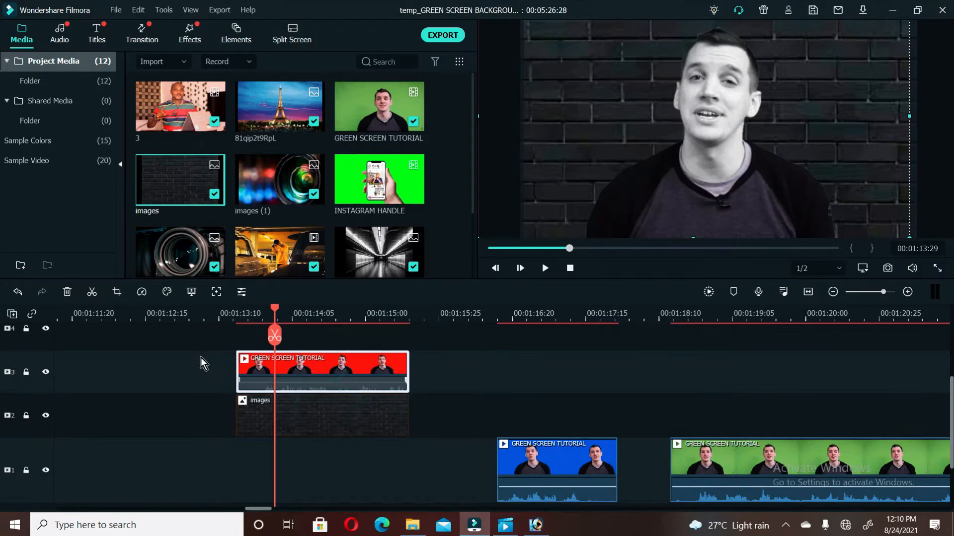
left_click(232, 318)
key("space")
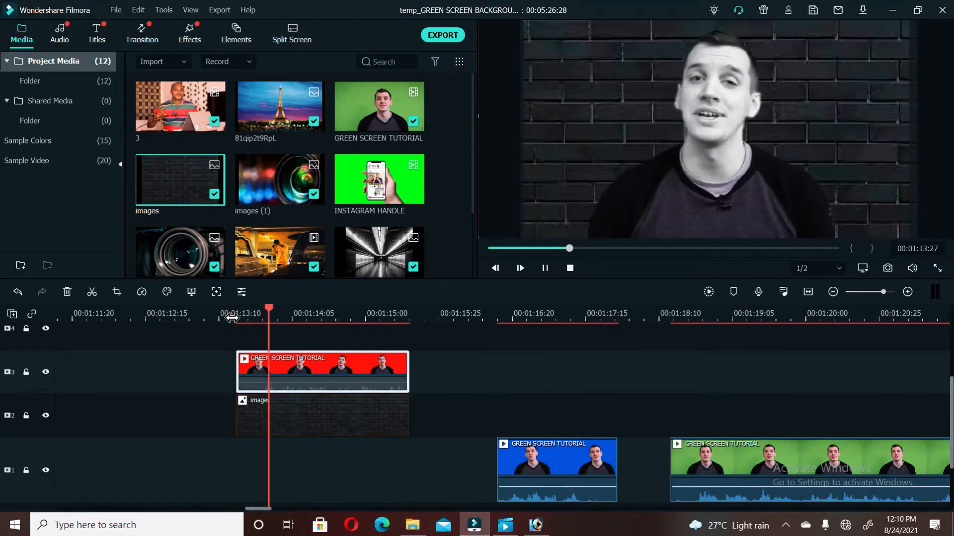
key("space")
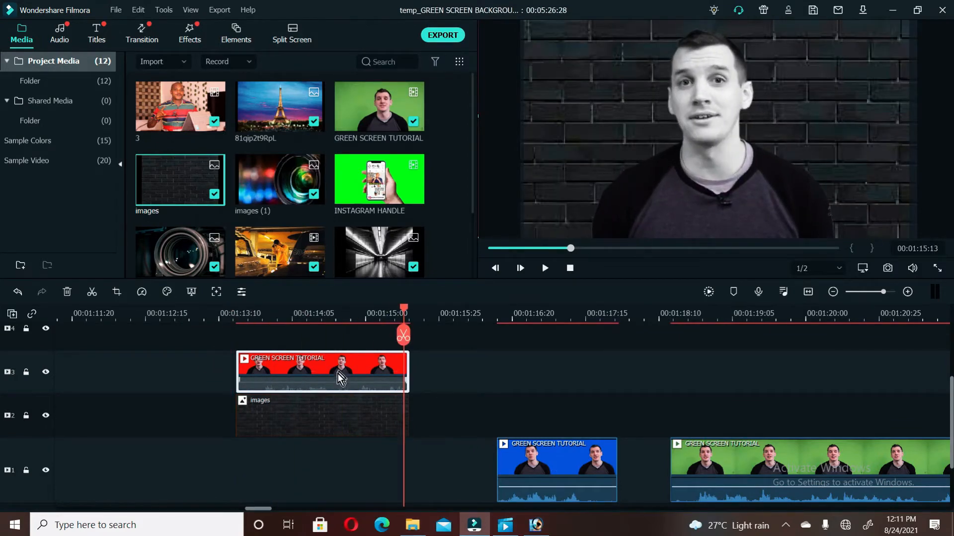
left_click(326, 420)
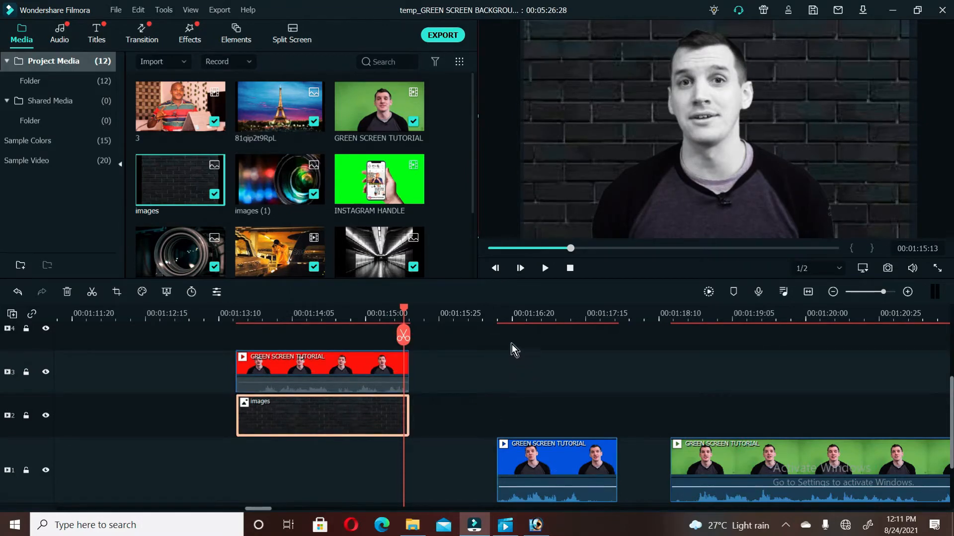
Place the camera lens picture on track 2 above the blue clip and trim it to the blue clip's length
left_click(507, 319)
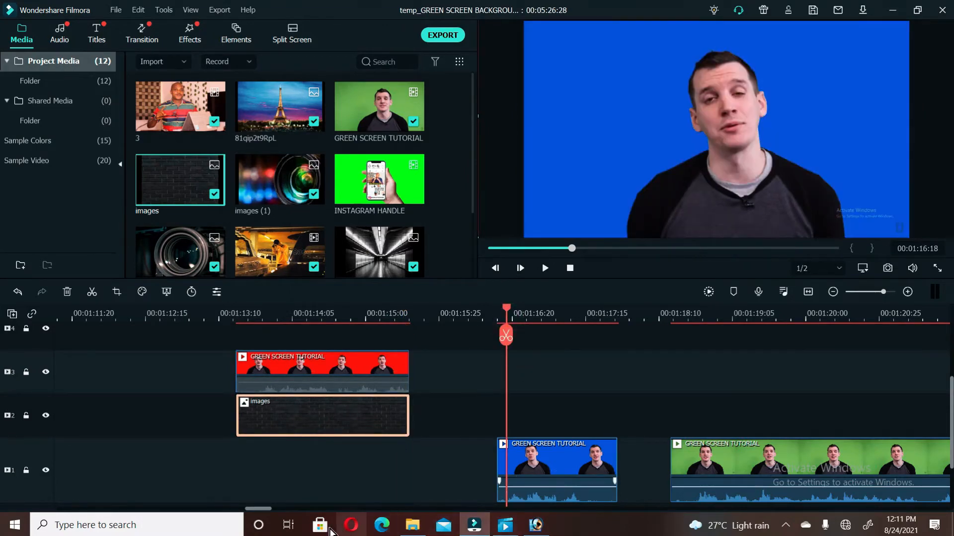
left_click_drag(267, 509, 273, 509)
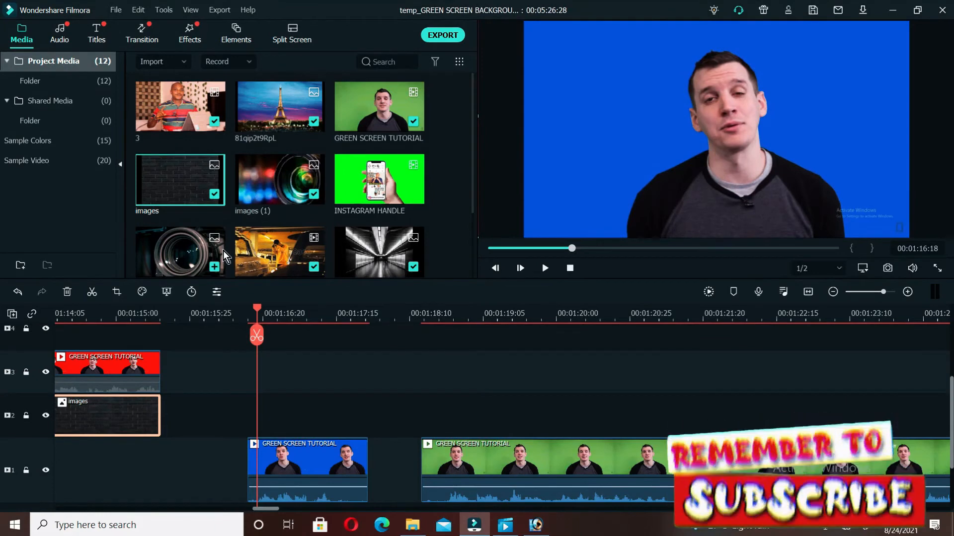
left_click(186, 258)
left_click_drag(187, 258, 248, 413)
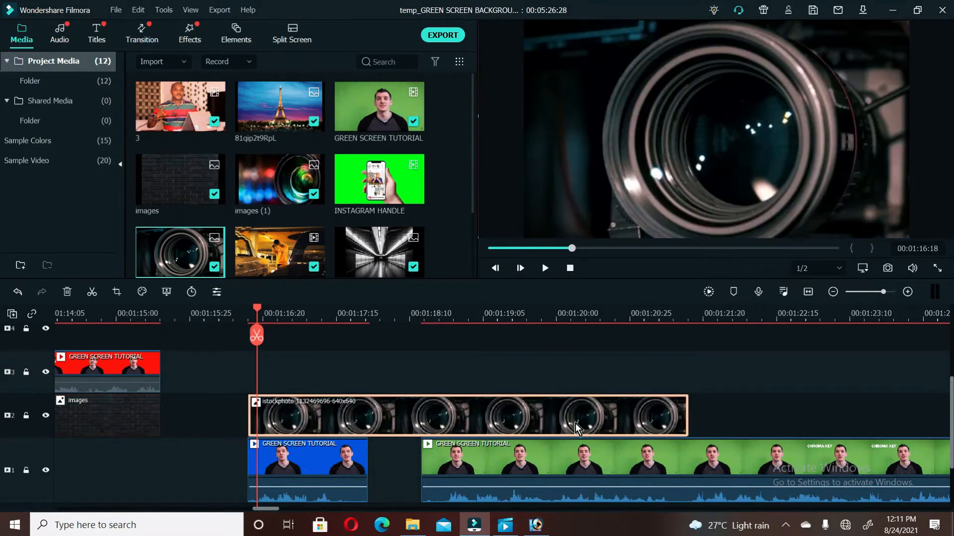
left_click_drag(687, 414, 372, 413)
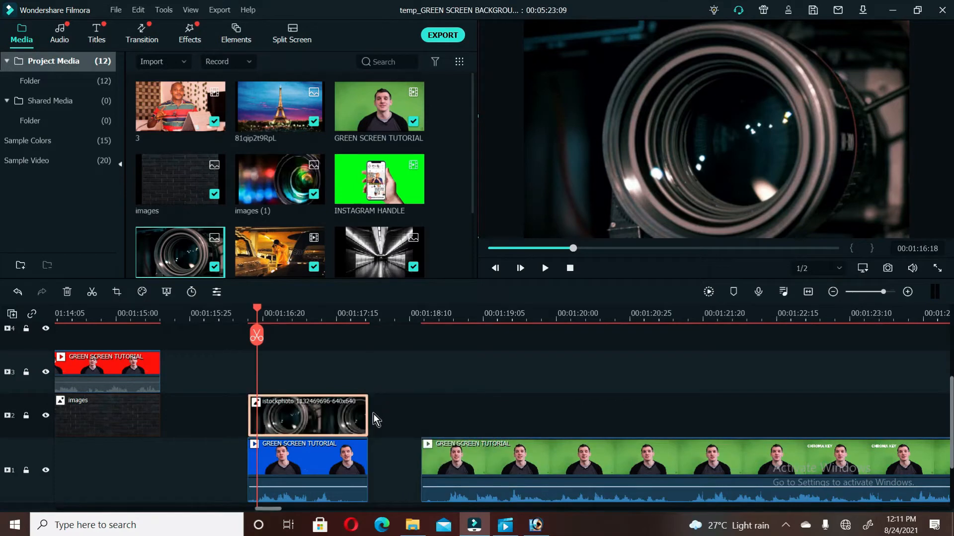
Move the blue-background clip to track 3 above the camera lens picture, enlarge it slightly in the preview, and confirm the edit
double_click(303, 413)
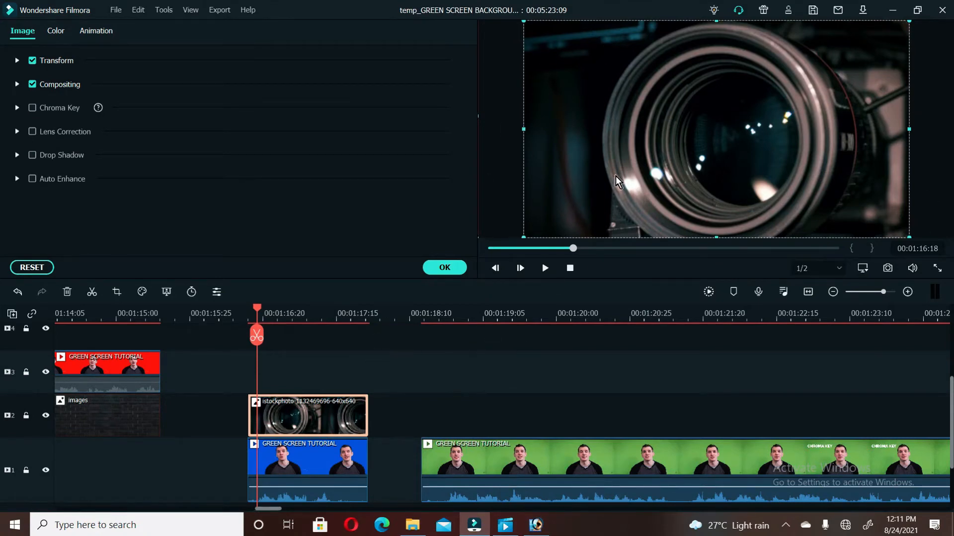
double_click(314, 451)
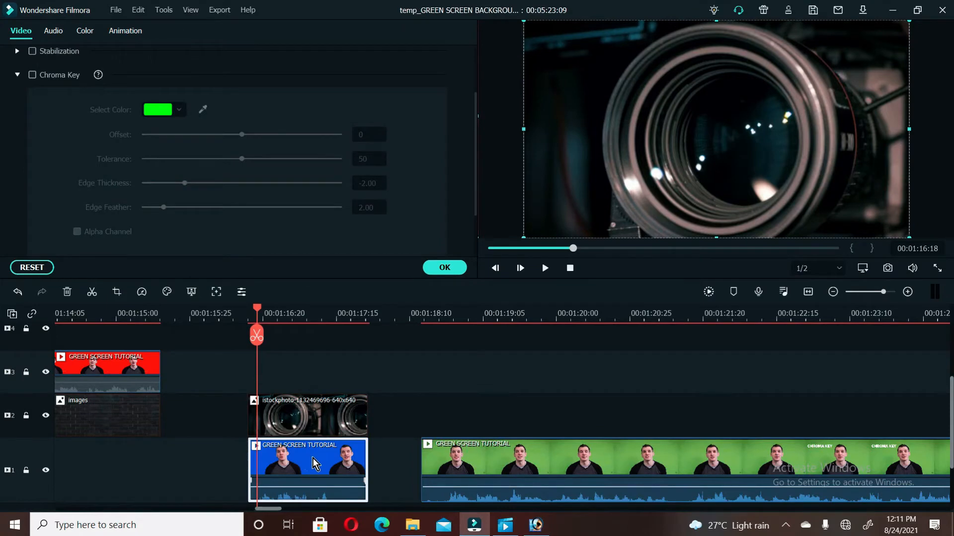
left_click_drag(312, 457, 313, 392)
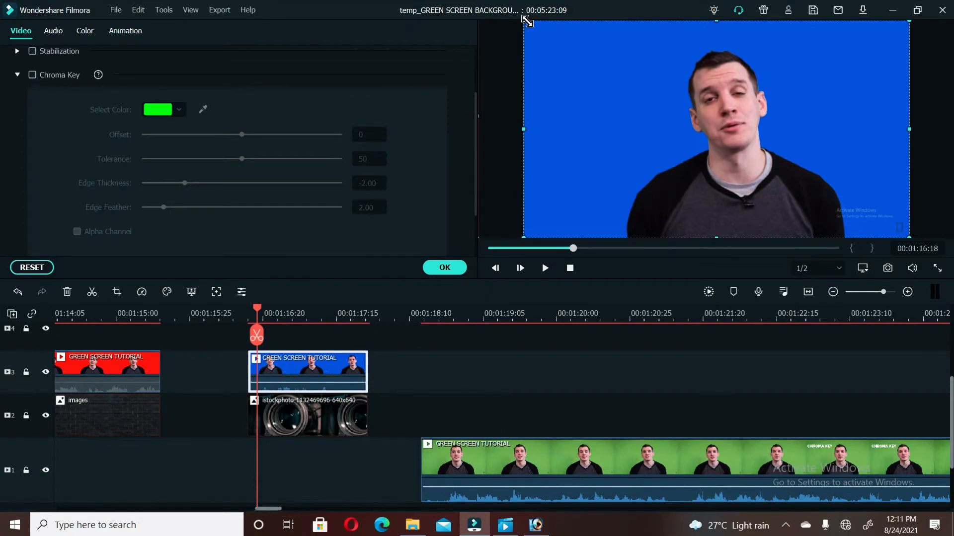
left_click_drag(523, 21, 501, 6)
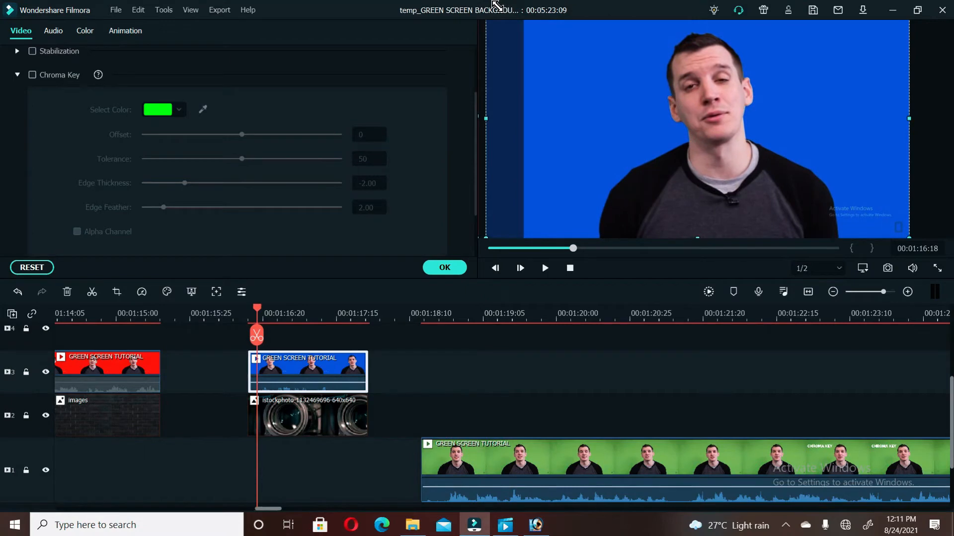
left_click(445, 268)
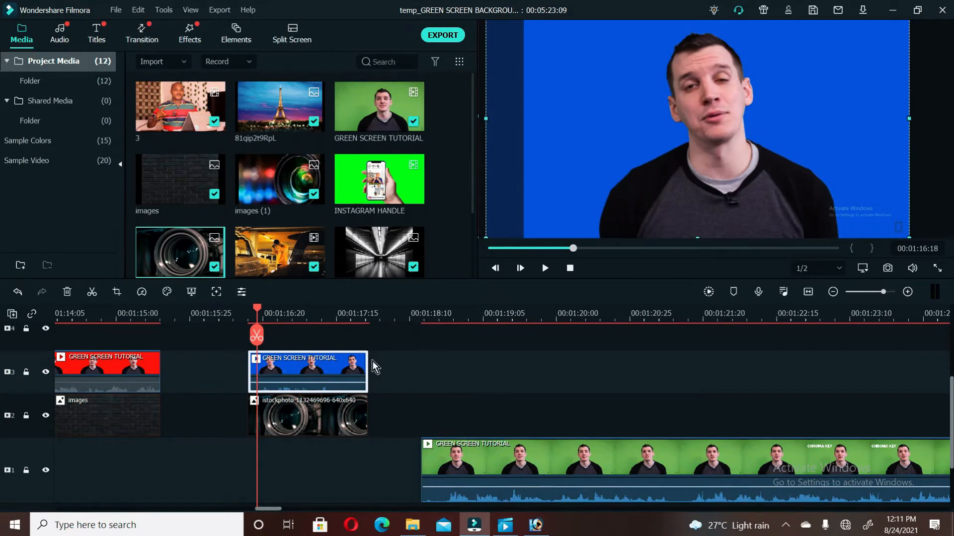
Enable chroma key on the blue clip with pure blue (#0000ff), set the tolerance to 55, raise the offset, and confirm
right_click(310, 365)
left_click(341, 435)
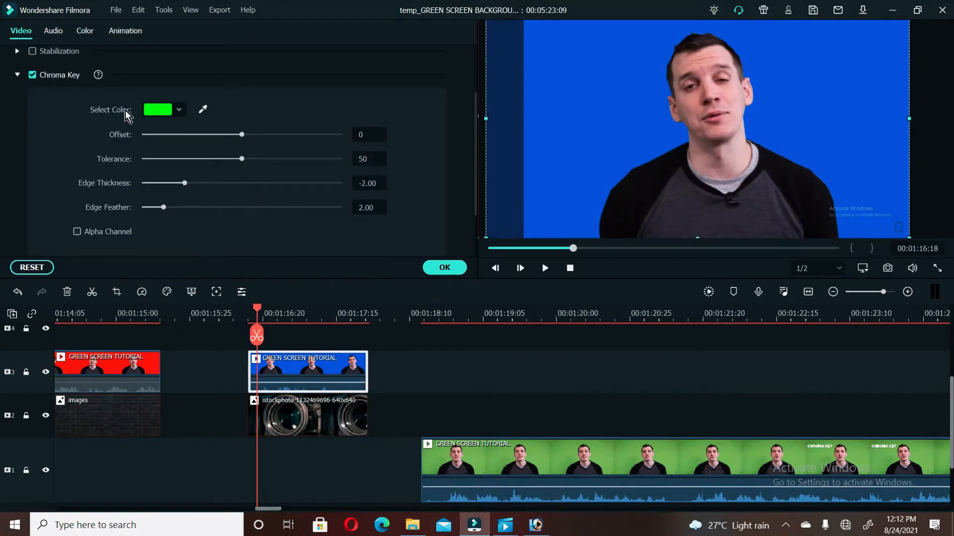
left_click(154, 110)
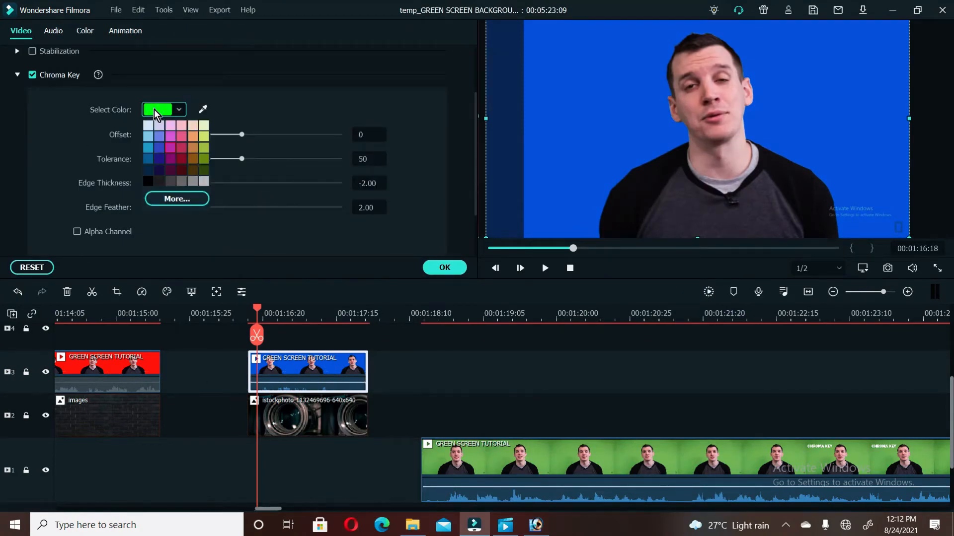
left_click(184, 199)
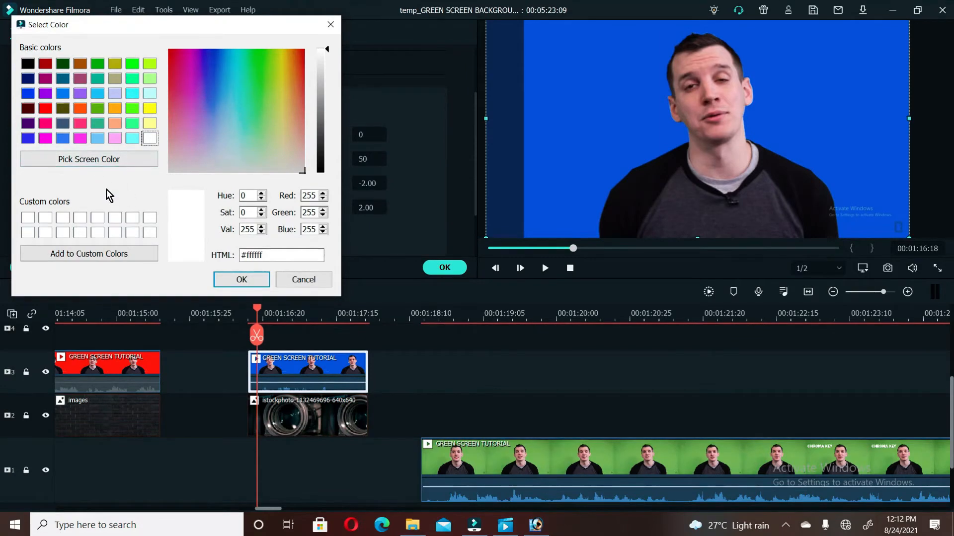
left_click(110, 161)
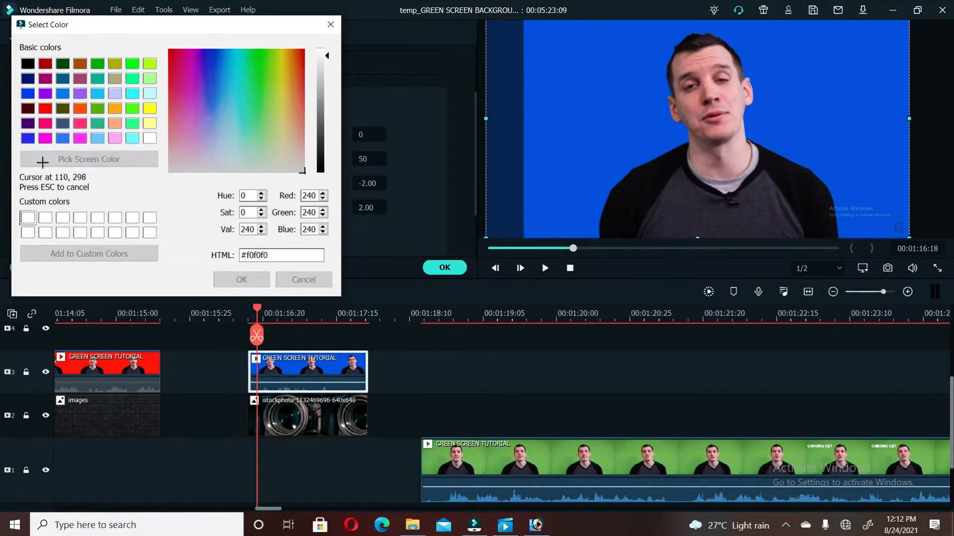
left_click(28, 96)
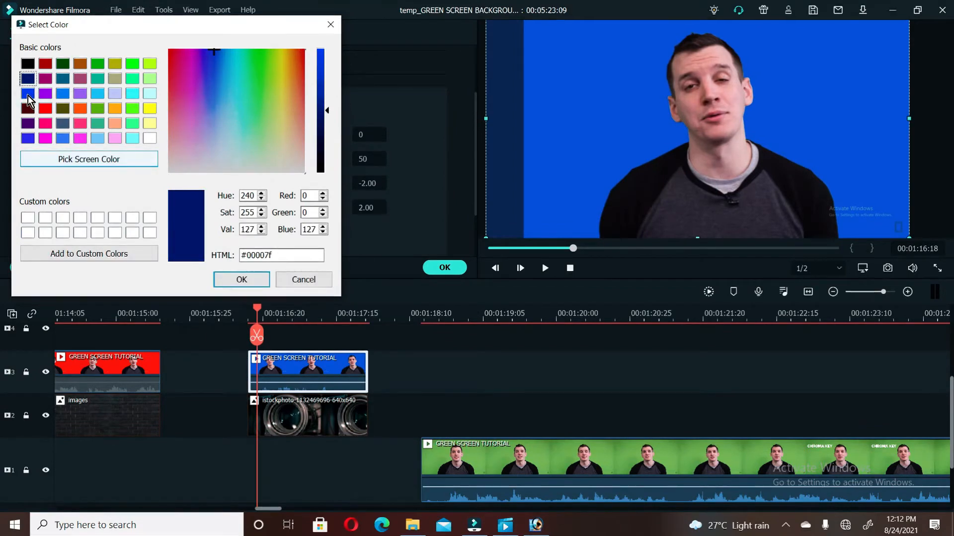
left_click(28, 95)
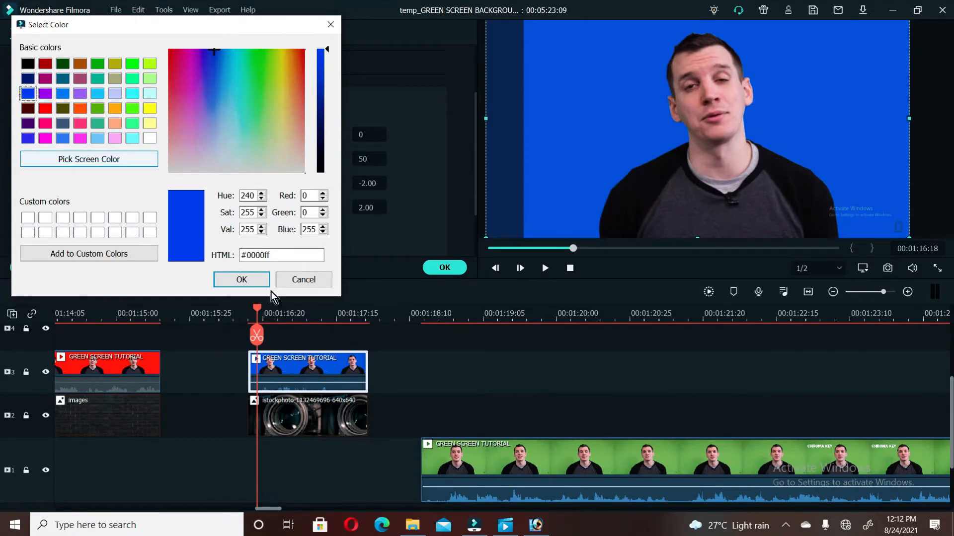
left_click(253, 278)
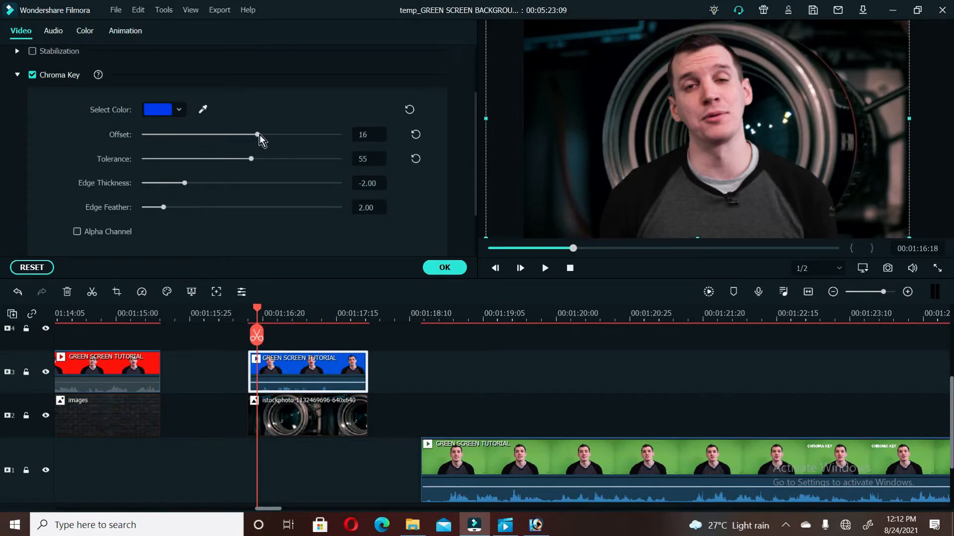
left_click_drag(259, 135, 282, 135)
left_click(444, 269)
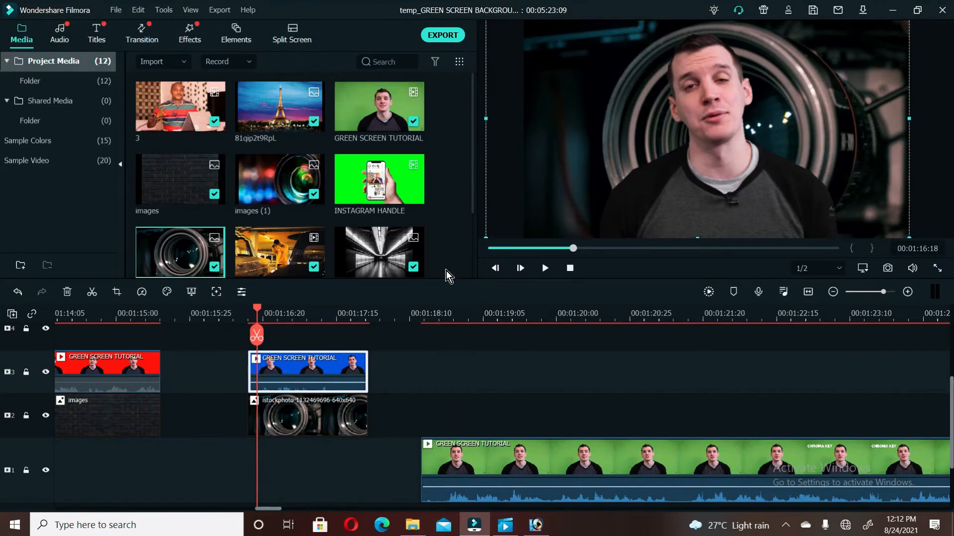
left_click(785, 526)
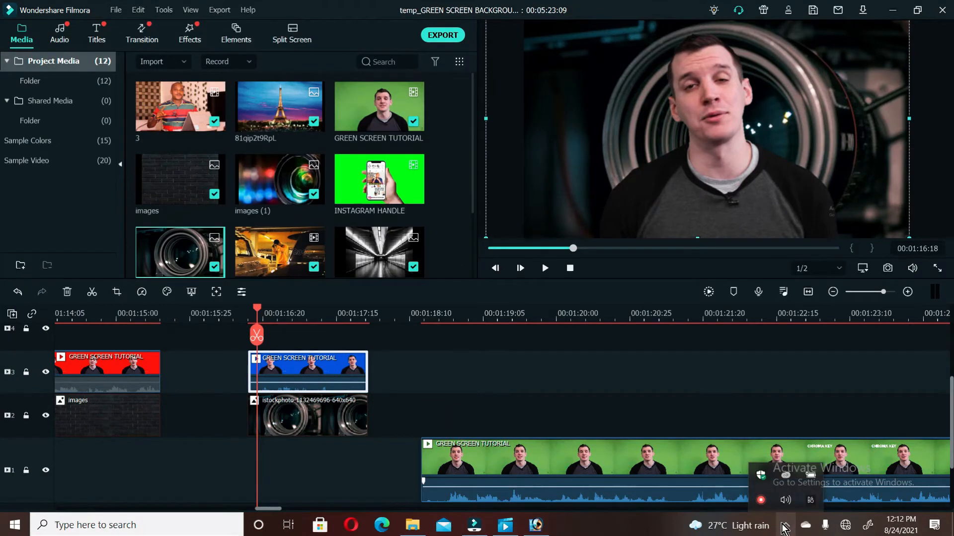
left_click(783, 526)
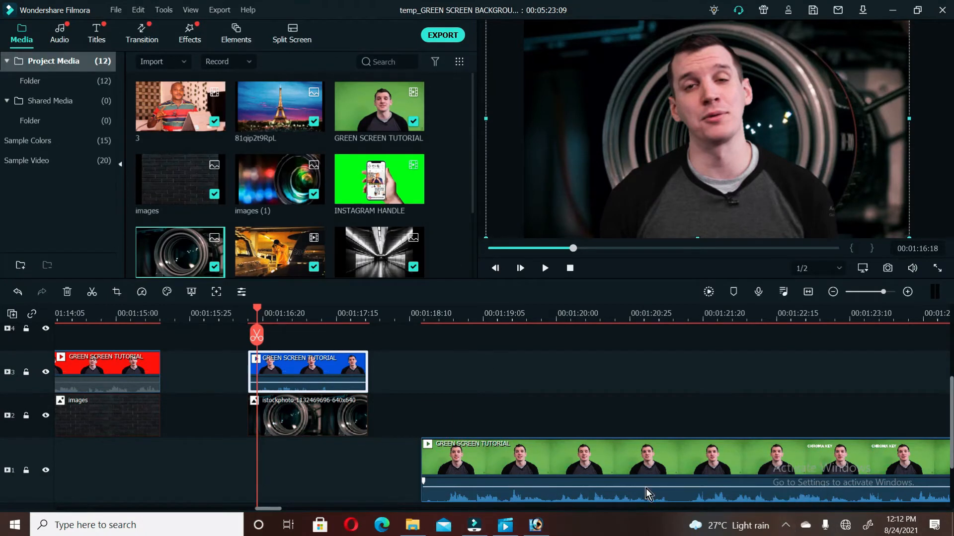
Play back the keyed blue section over the camera lens picture to check the result
left_click(245, 314)
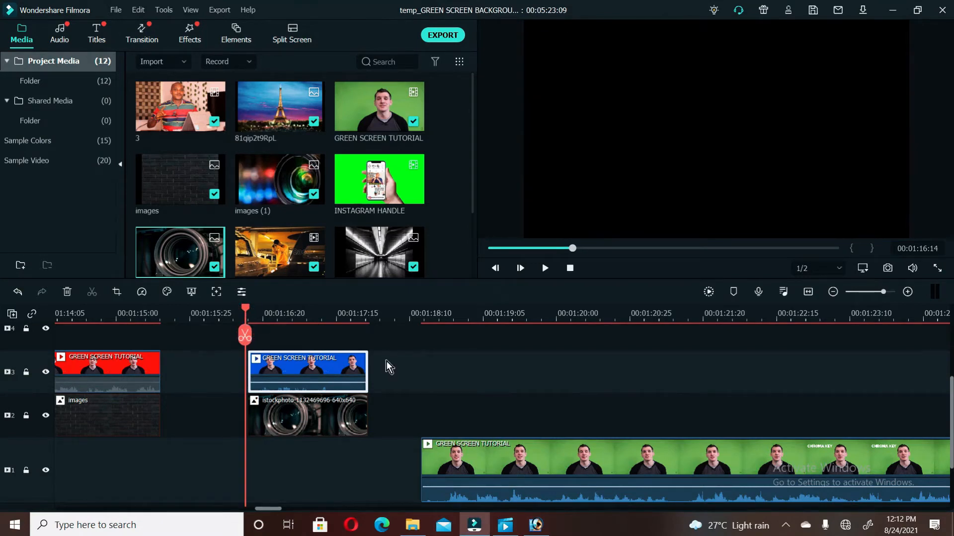
key("space")
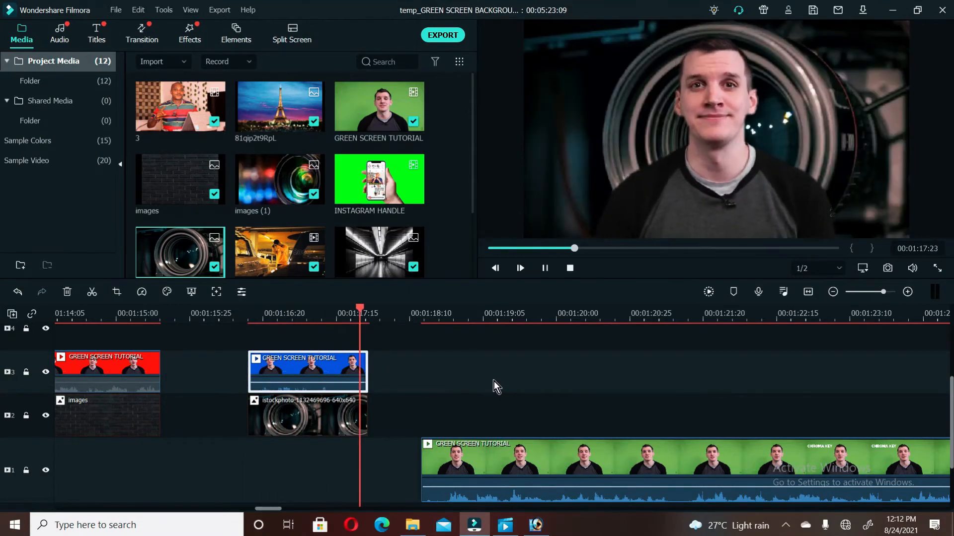
key("space")
left_click(240, 314)
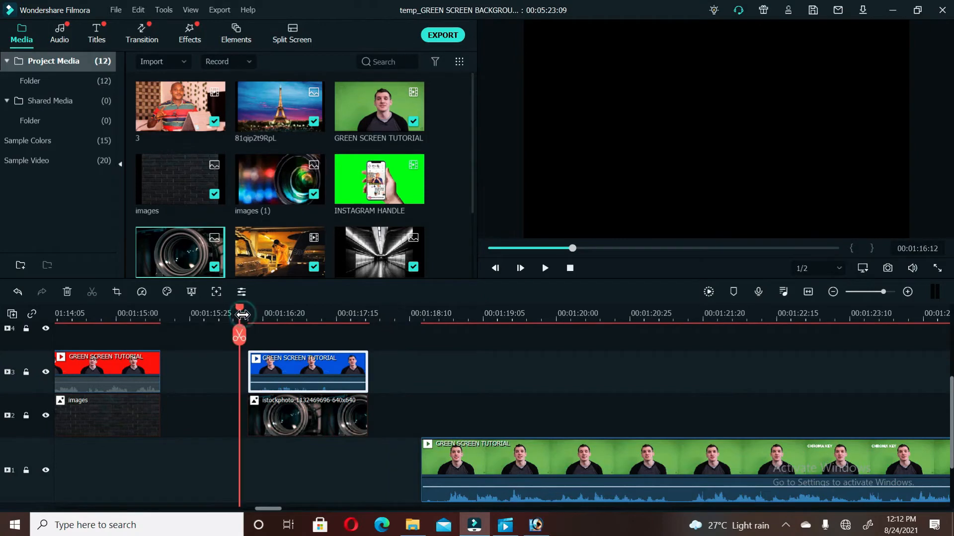
key("space")
key("space")
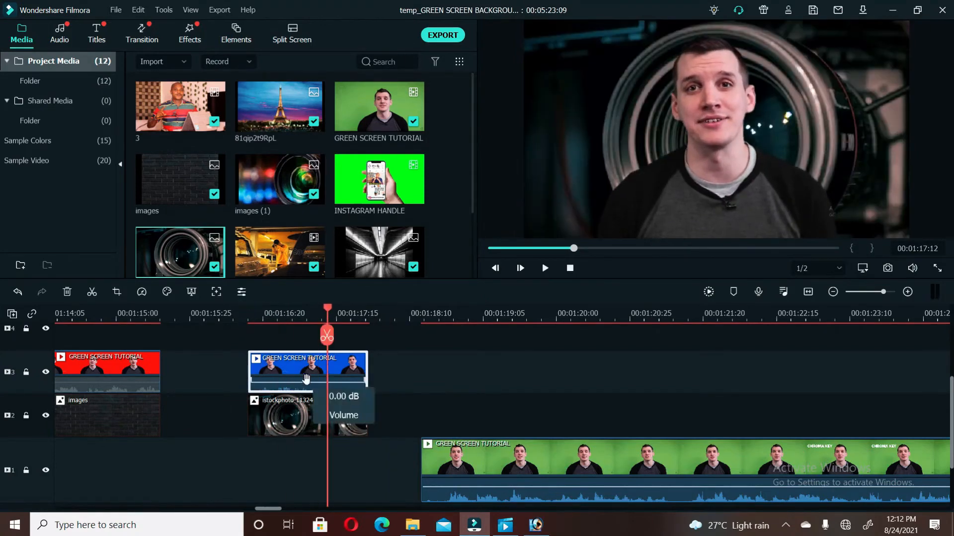
Mute the blue-background clip on track 3 and return the playhead to just before its start
right_click(306, 380)
left_click(337, 368)
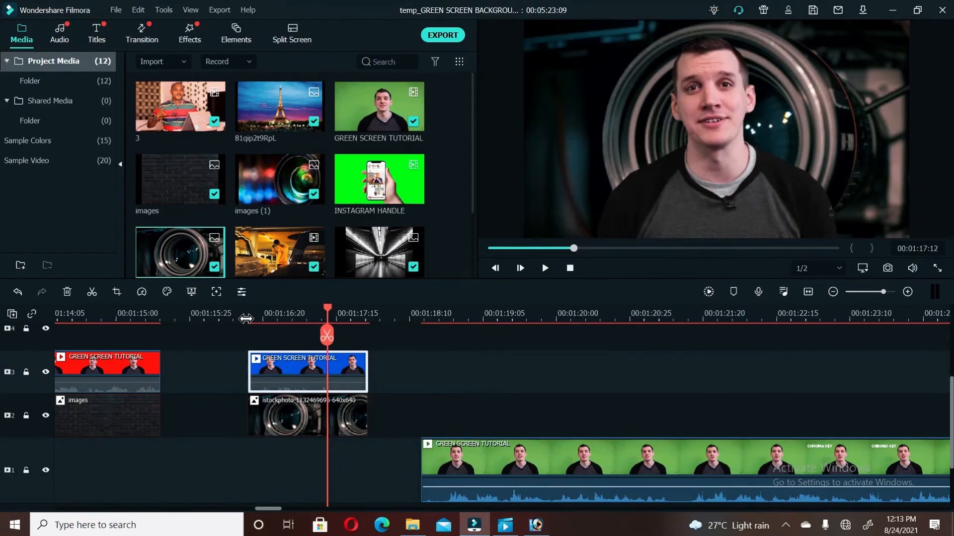
left_click(246, 318)
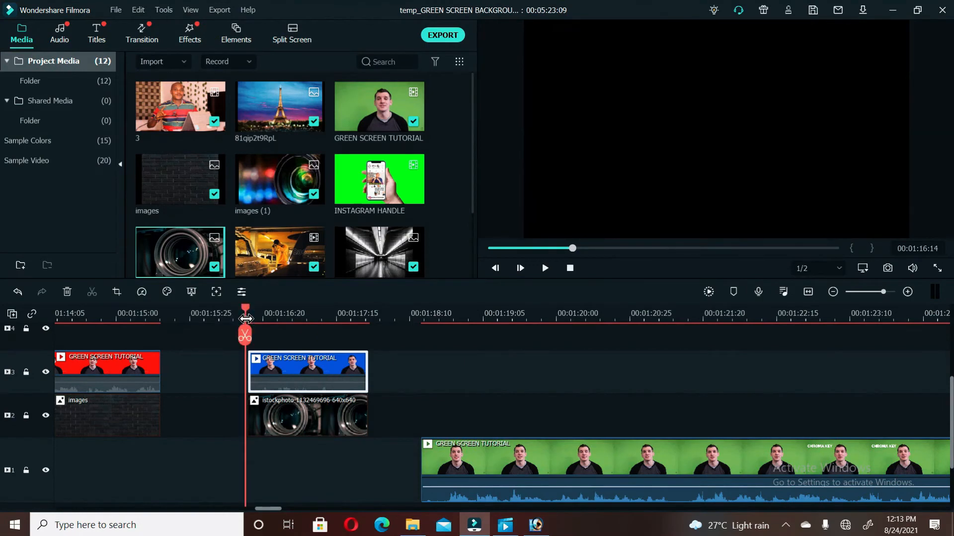
Enlarge the green-background clip on track 1 slightly in the preview and confirm the edit
left_click_drag(246, 318, 487, 309)
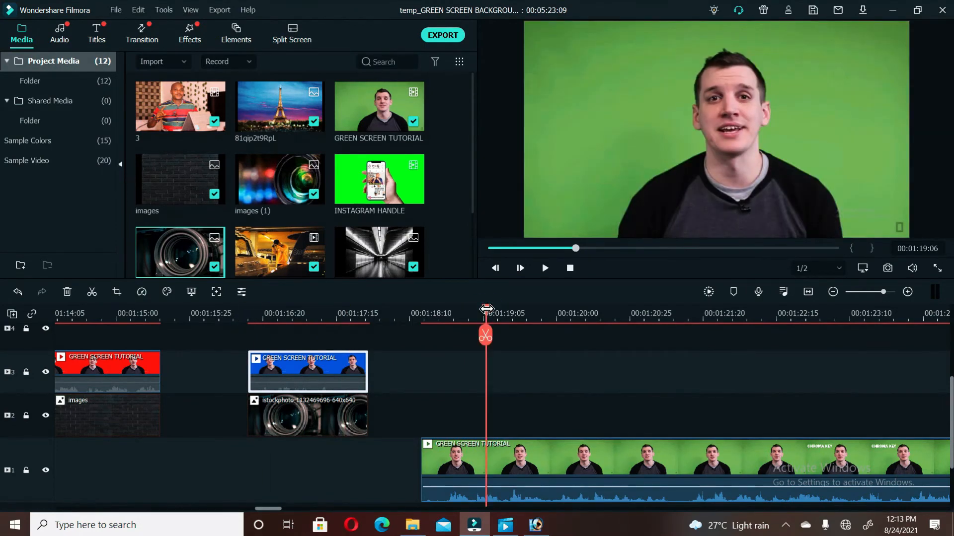
double_click(514, 460)
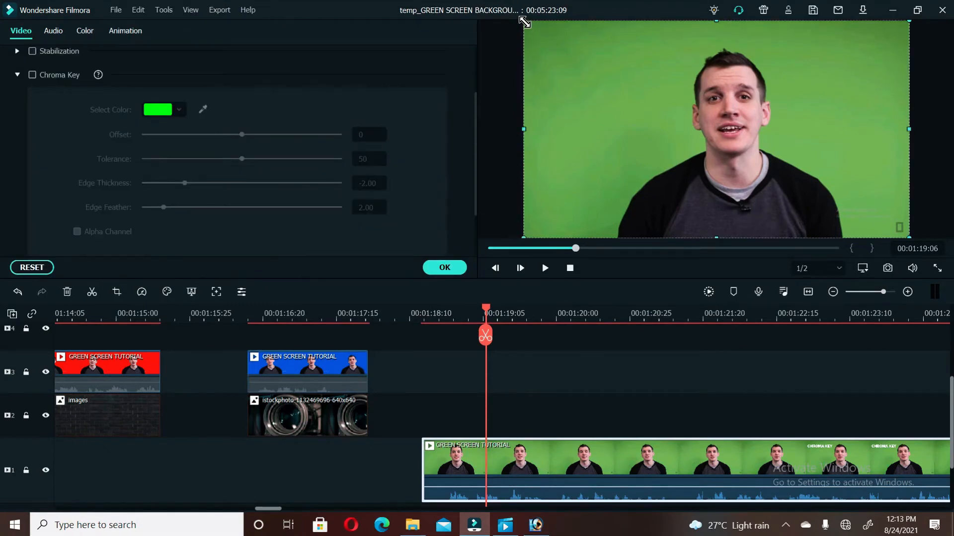
left_click_drag(524, 22, 503, 6)
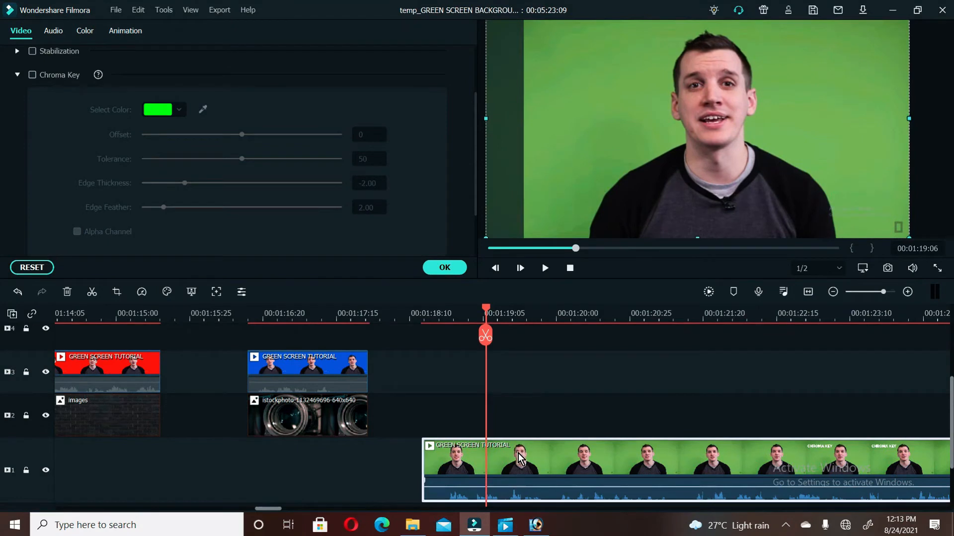
left_click(445, 268)
scroll(500, 371, "down", 1)
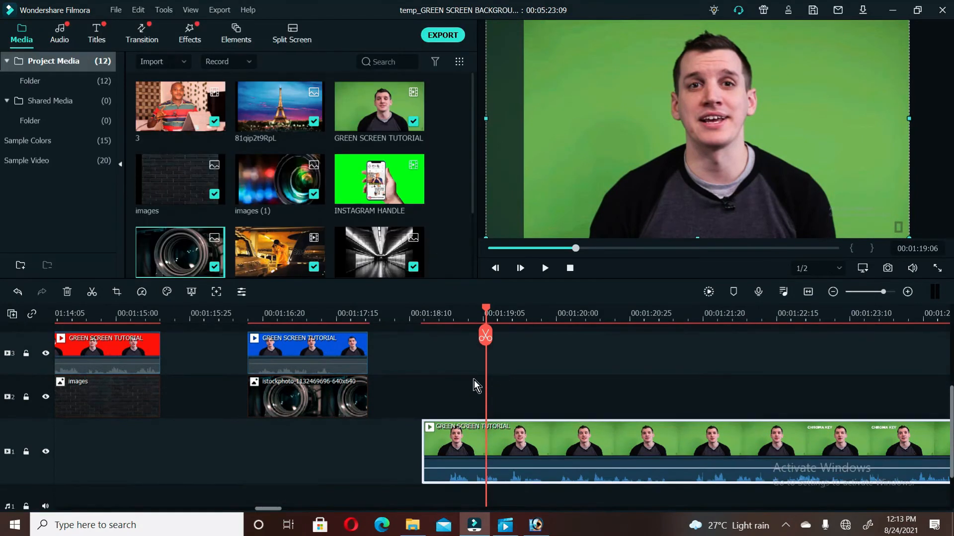
Compare the keyed blue section over the camera lens with the keyed red section over the brick wall
left_click(307, 315)
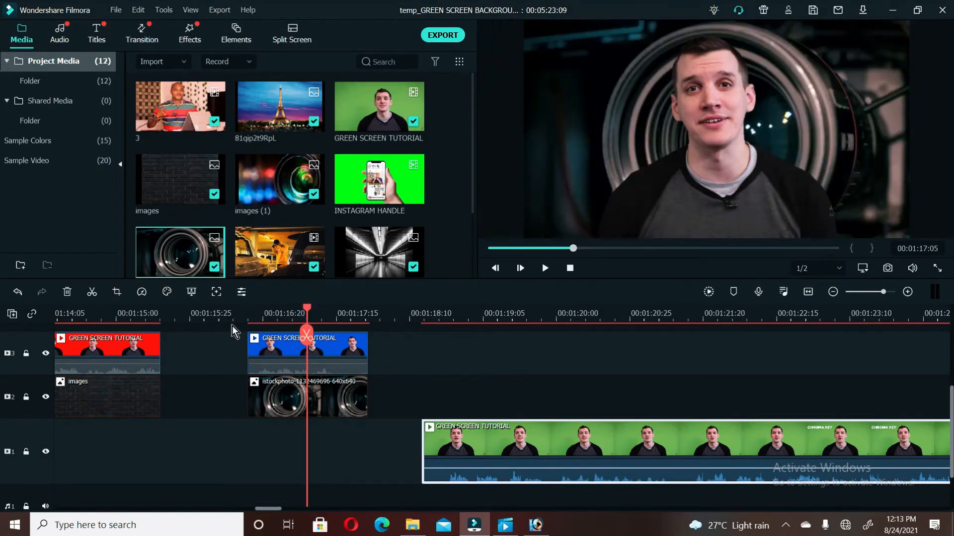
left_click(104, 320)
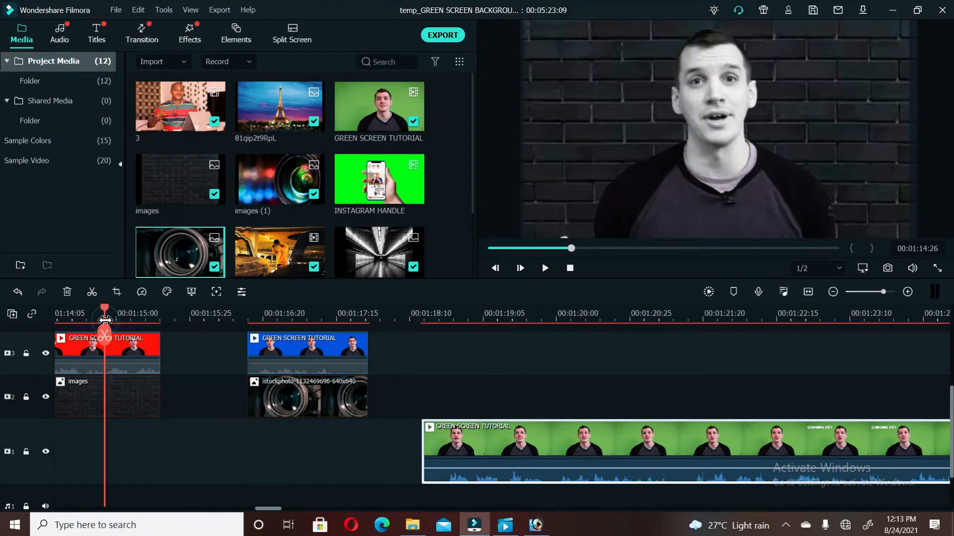
left_click(308, 321)
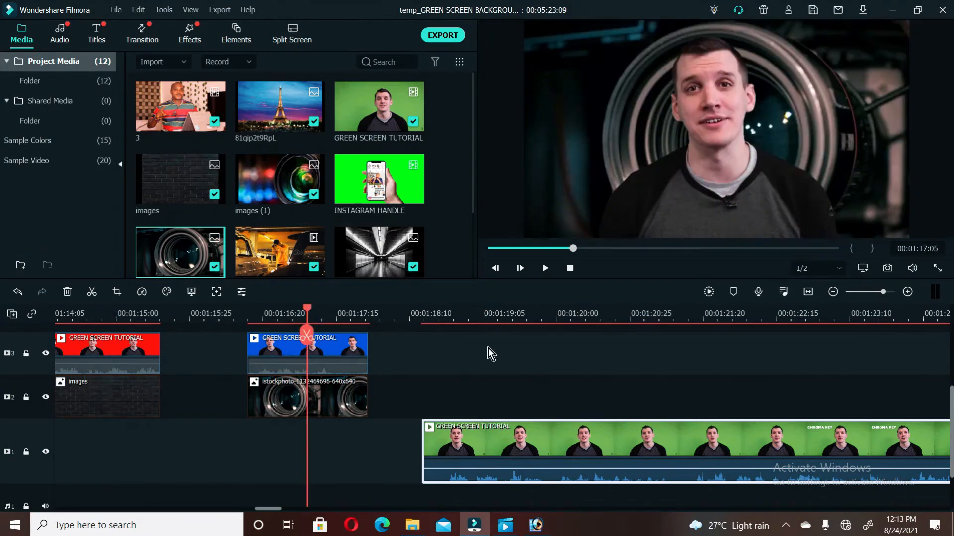
Place the MY INTRO video on track 2 above the green-background clip, aligned with that clip's start
left_click(480, 317)
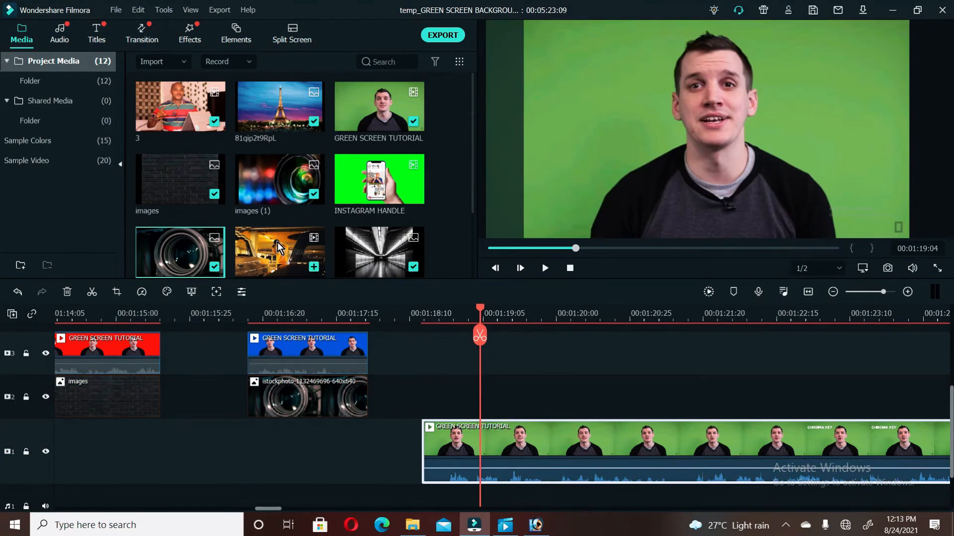
scroll(277, 242, "down", 2)
scroll(277, 242, "up", 3)
left_click_drag(279, 246, 428, 359)
left_click_drag(434, 383, 428, 382)
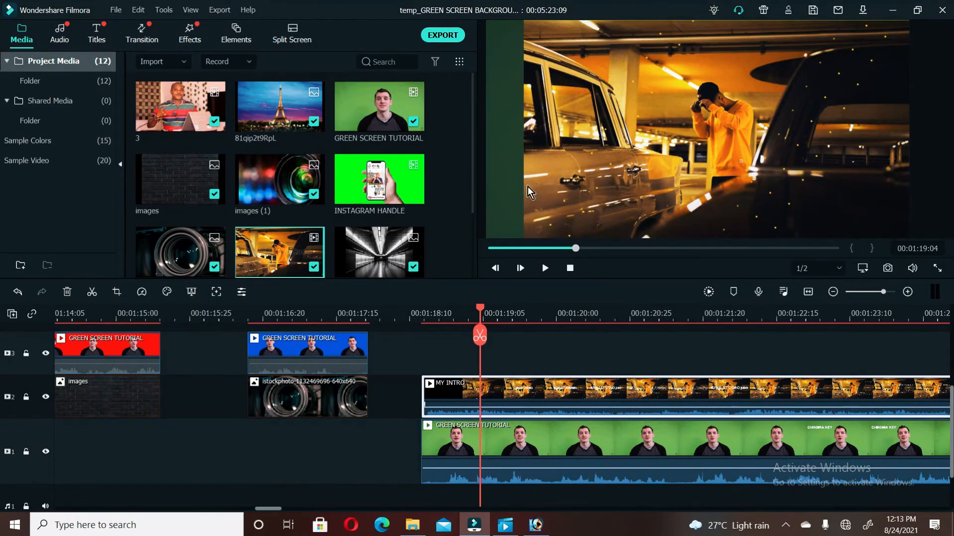
Move the green-background clip to track 3 above the MY INTRO video and mute it
left_click(556, 448)
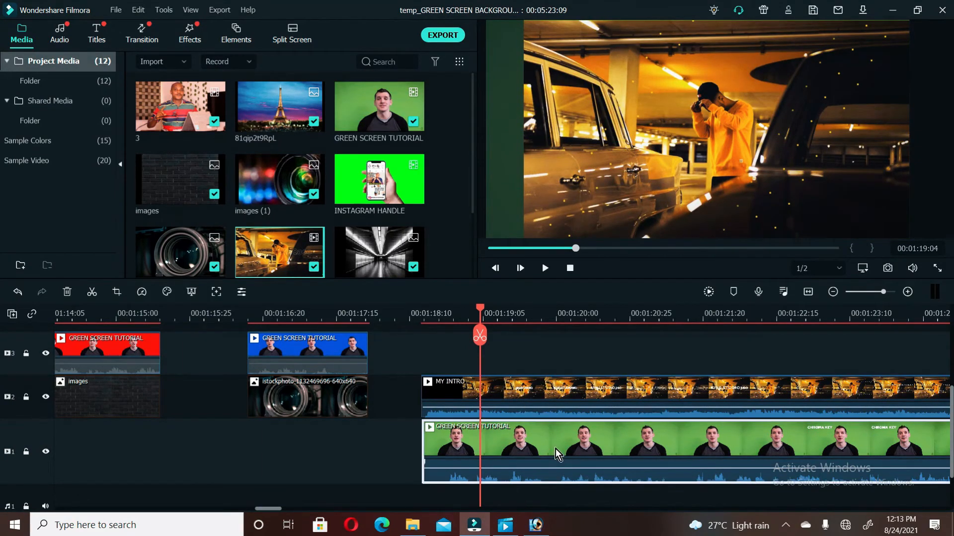
left_click_drag(555, 445, 557, 364)
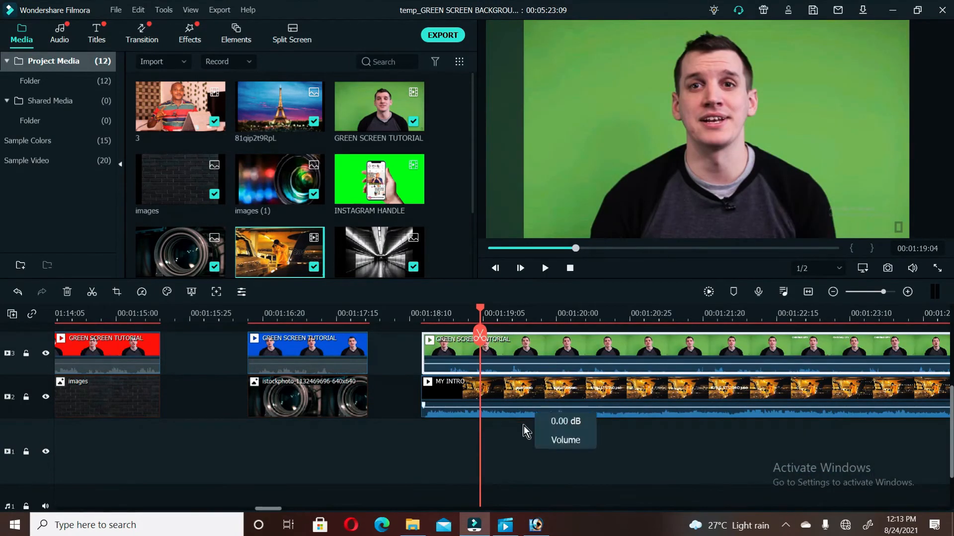
right_click(535, 348)
left_click(551, 362)
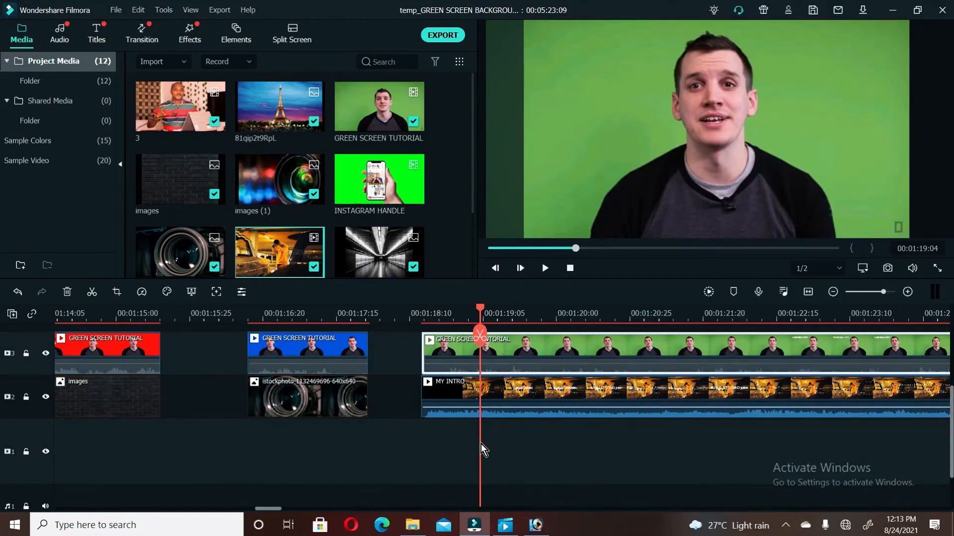
right_click(472, 347)
key("Escape")
right_click(472, 346)
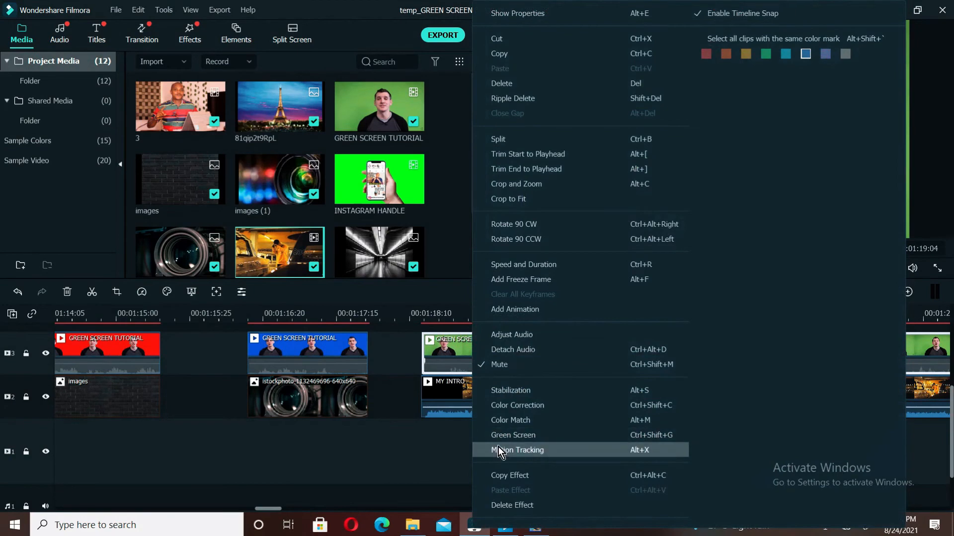
left_click(463, 353)
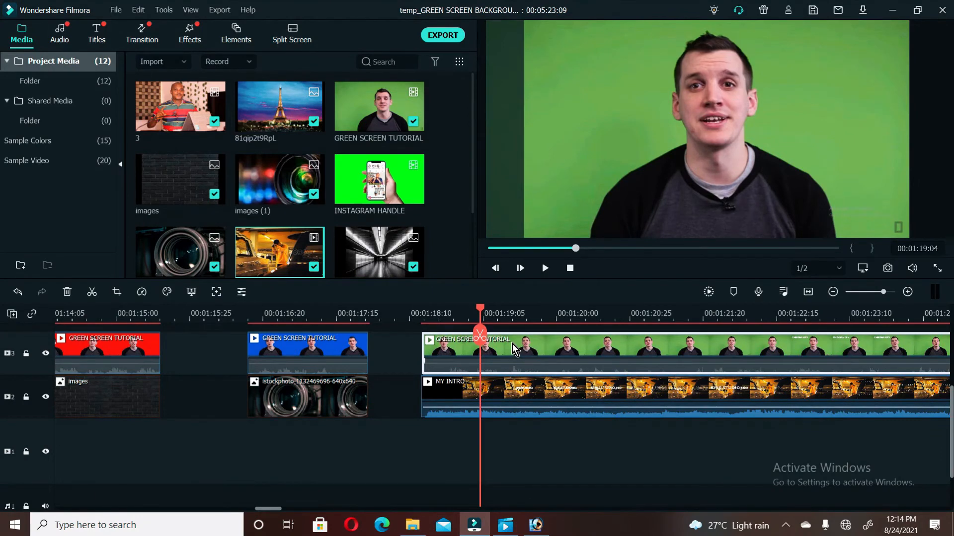
Review the finished camera lens and brick wall sections in the preview
key("Right")
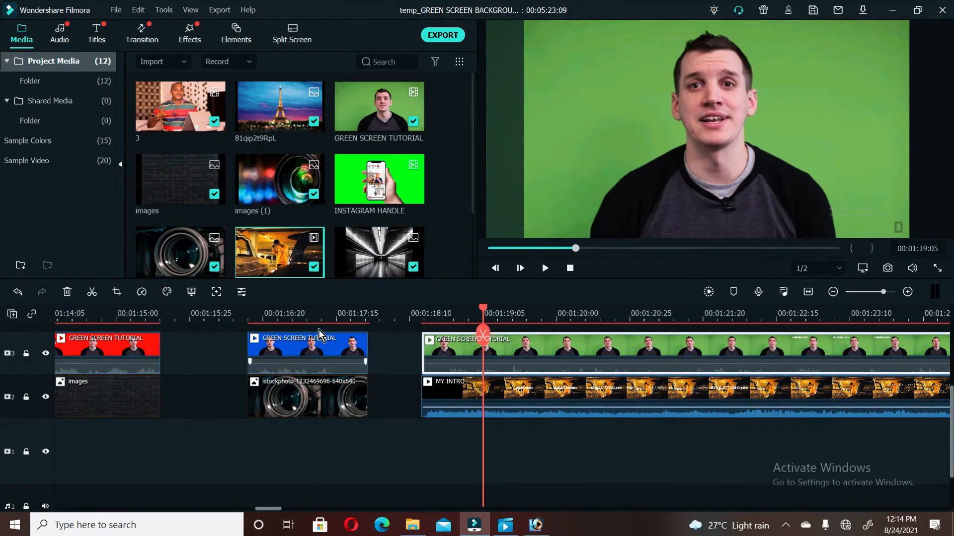
left_click(318, 317)
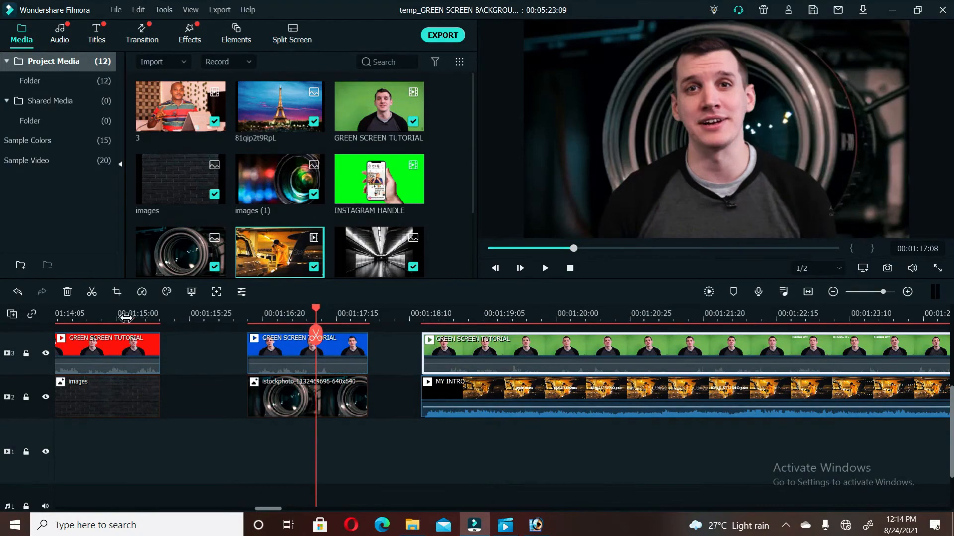
left_click(116, 315)
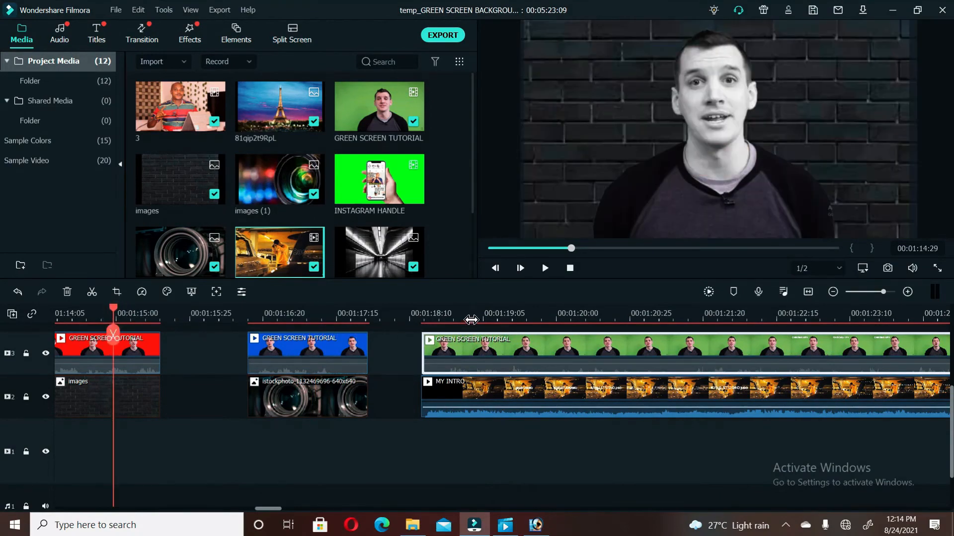
Key out the green background of the clip above MY INTRO with Chroma Key, setting the offset to 44
left_click(468, 316)
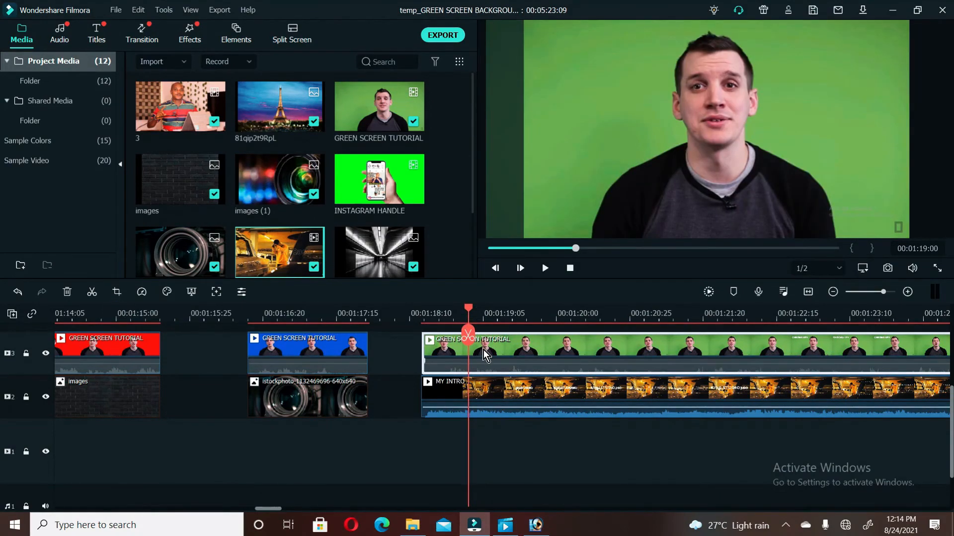
right_click(484, 350)
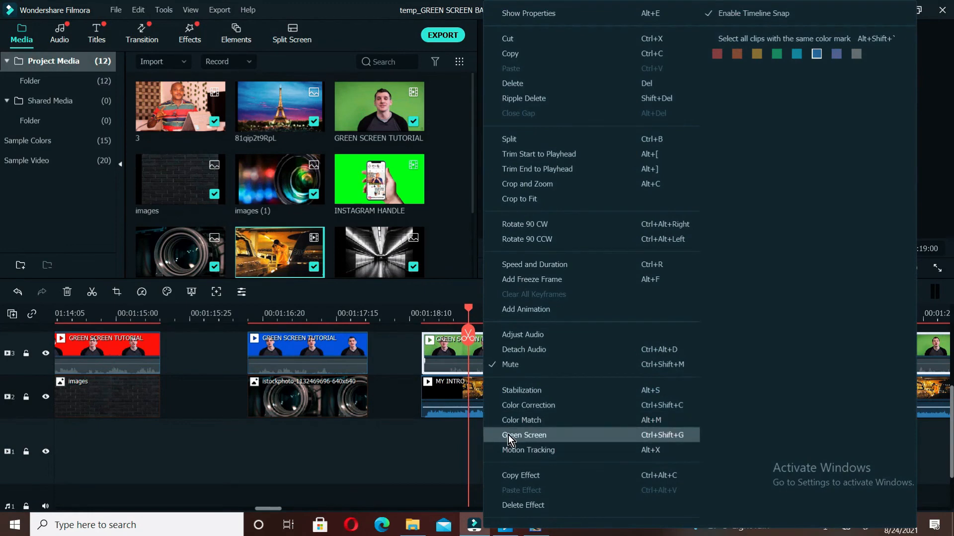
left_click(508, 435)
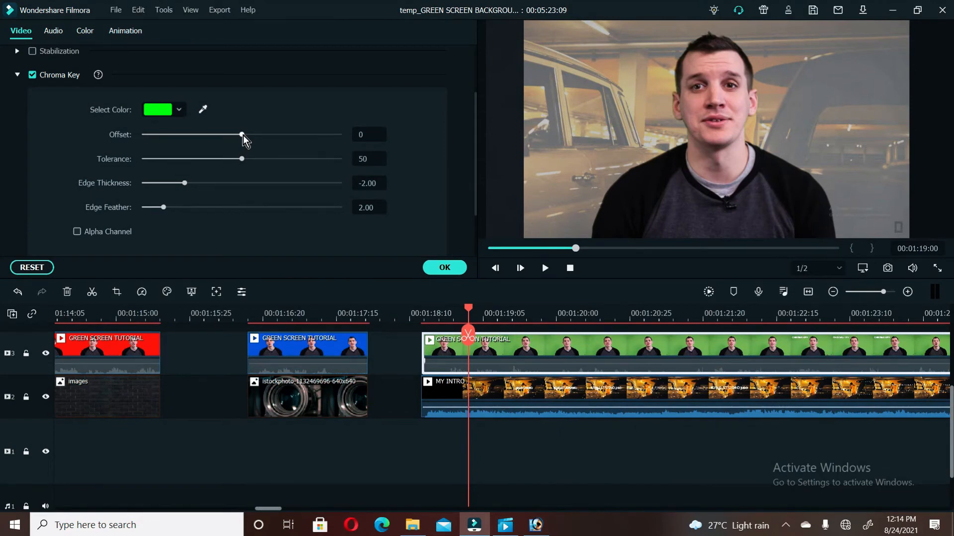
left_click_drag(243, 135, 285, 135)
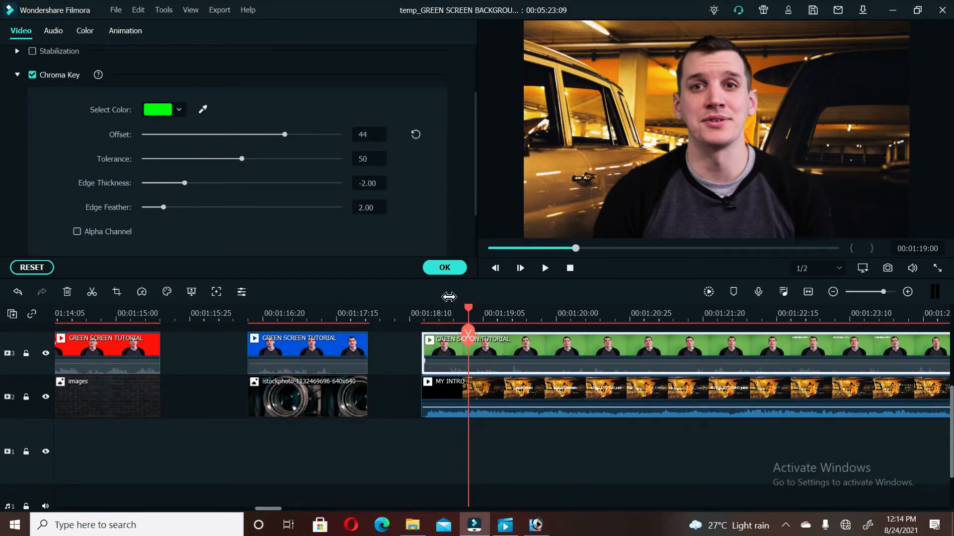
left_click(444, 268)
Play the keyed green section from just before its start to check it over the MY INTRO video
left_click(419, 317)
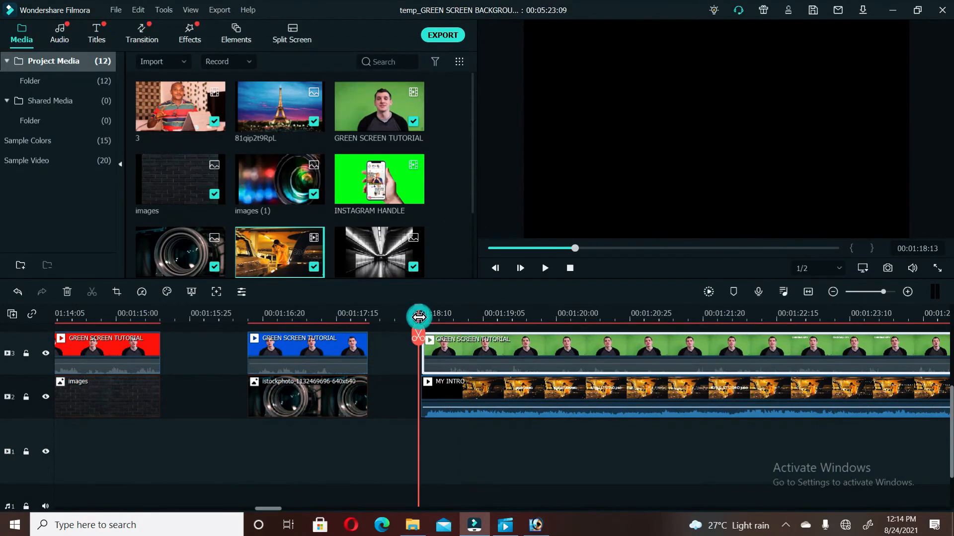
key("space")
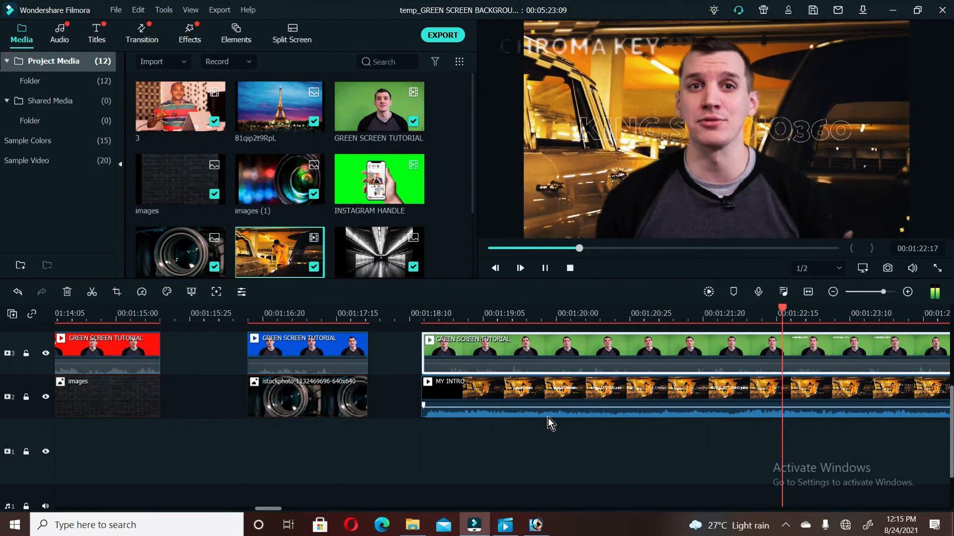
key("space")
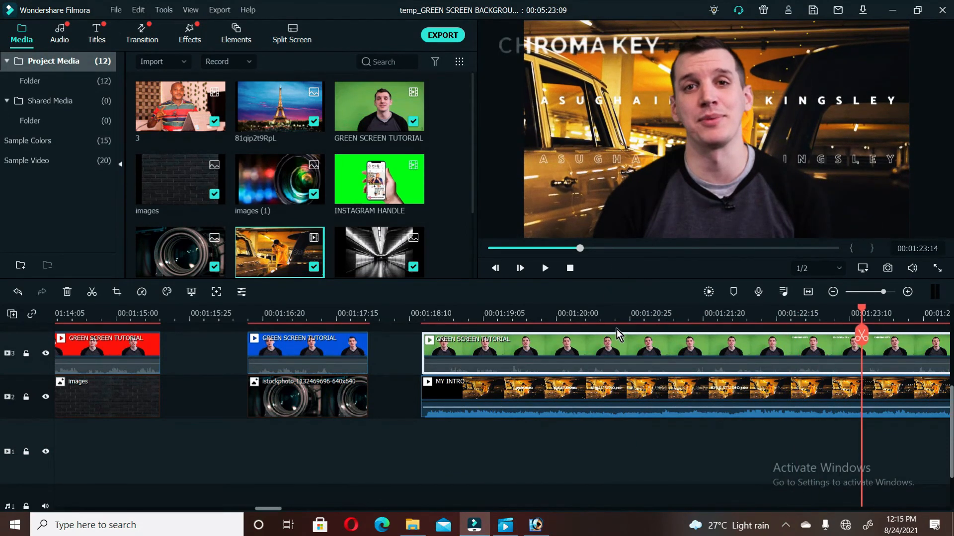
left_click(618, 315)
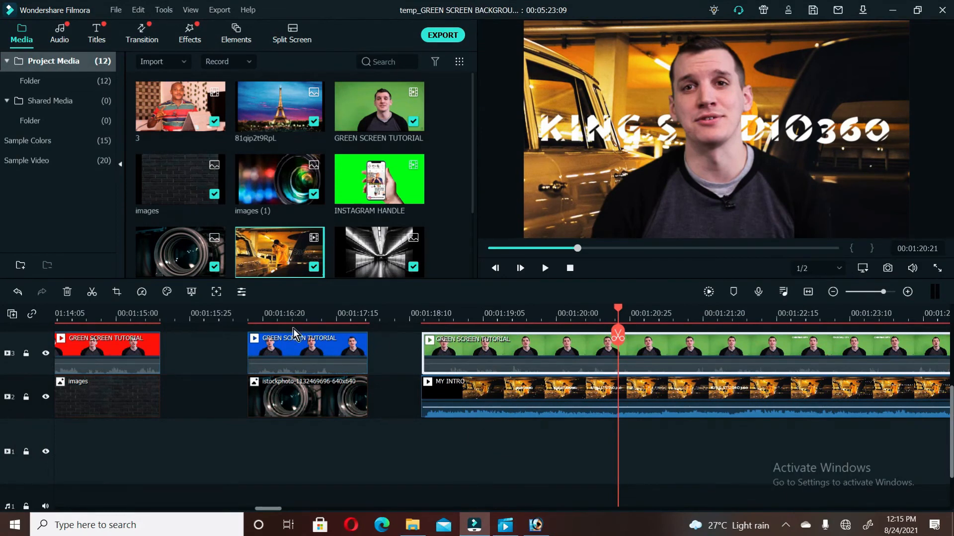
Compare the three keyed sections over the brick wall, camera lens and MY INTRO backgrounds in the preview
left_click(131, 317)
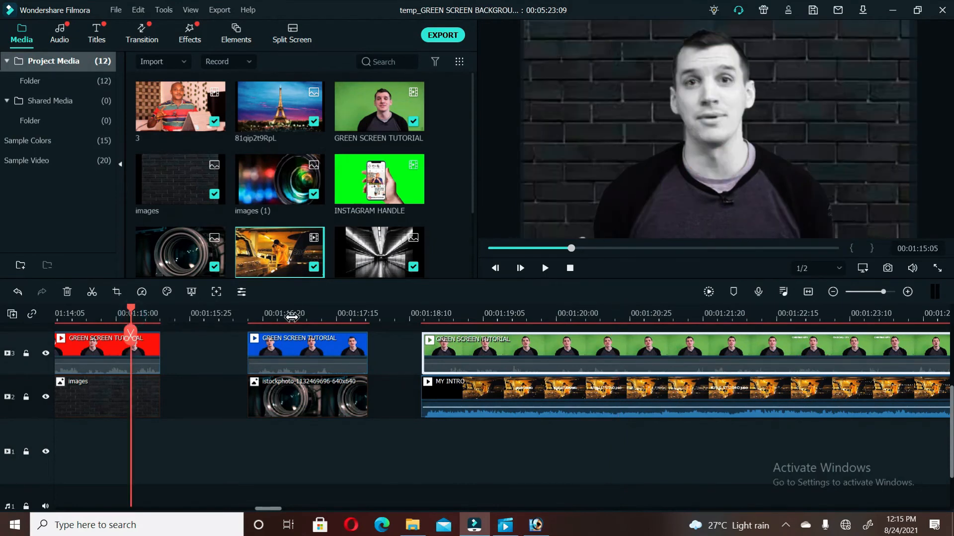
left_click(290, 316)
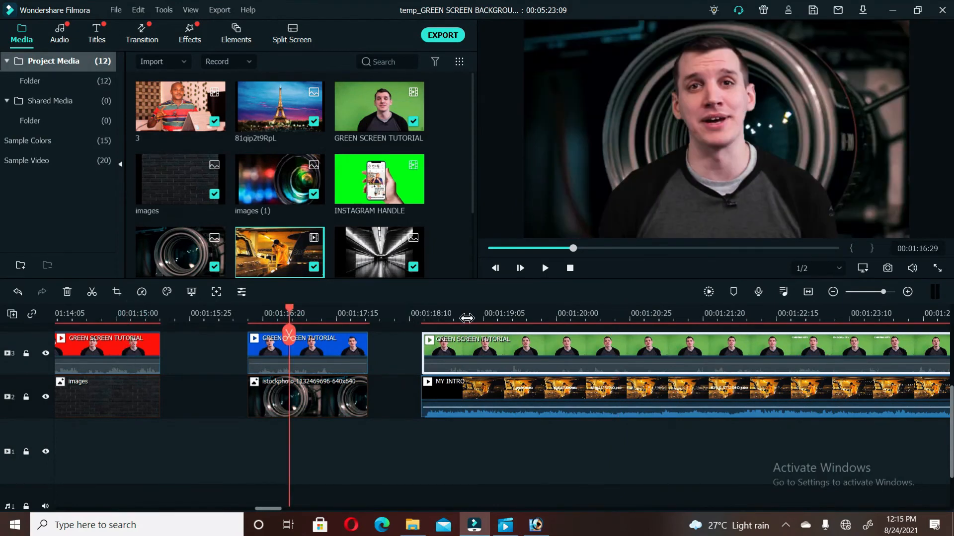
left_click(466, 318)
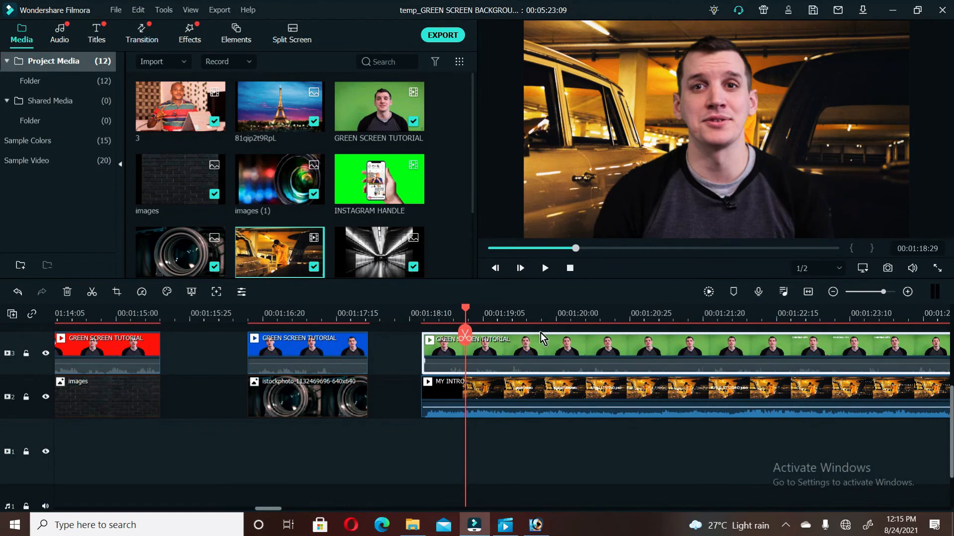
left_click(297, 315)
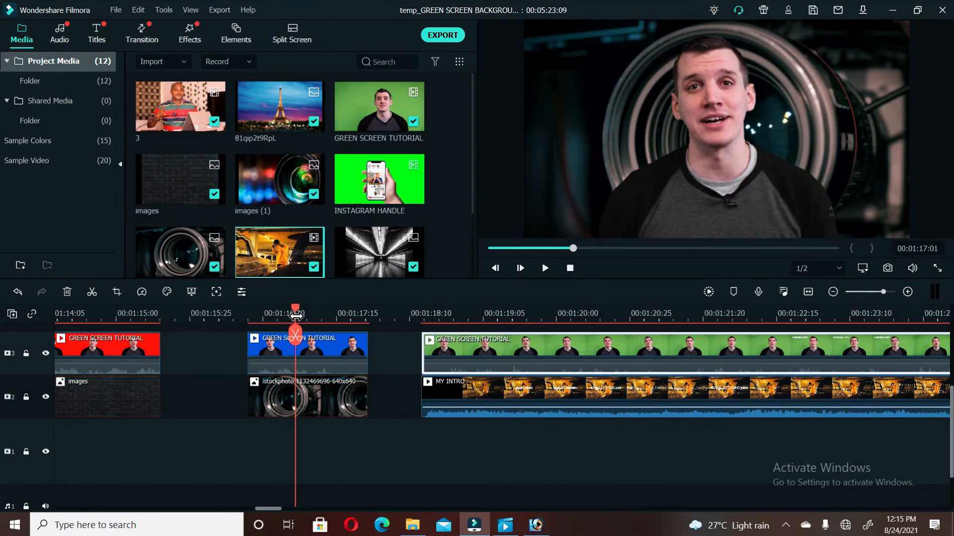
left_click(107, 313)
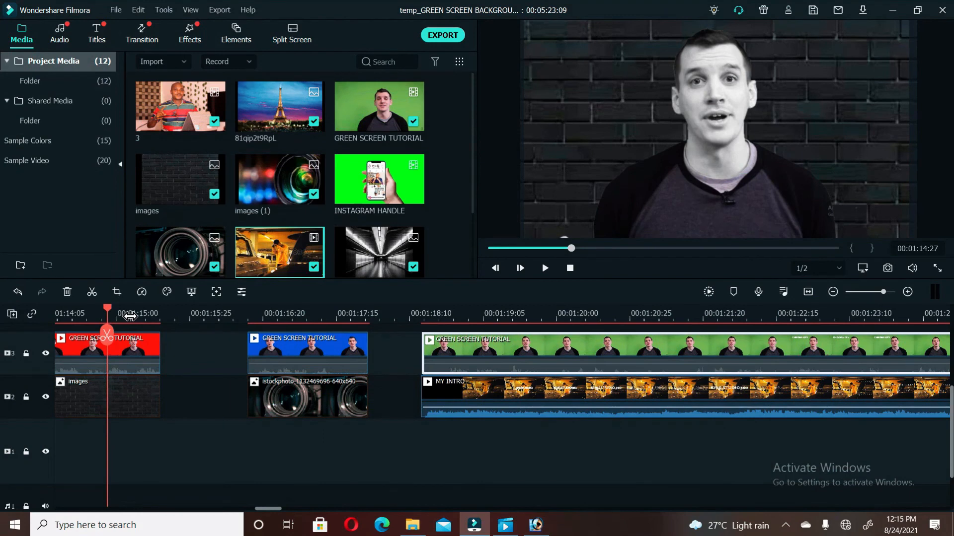
left_click(473, 318)
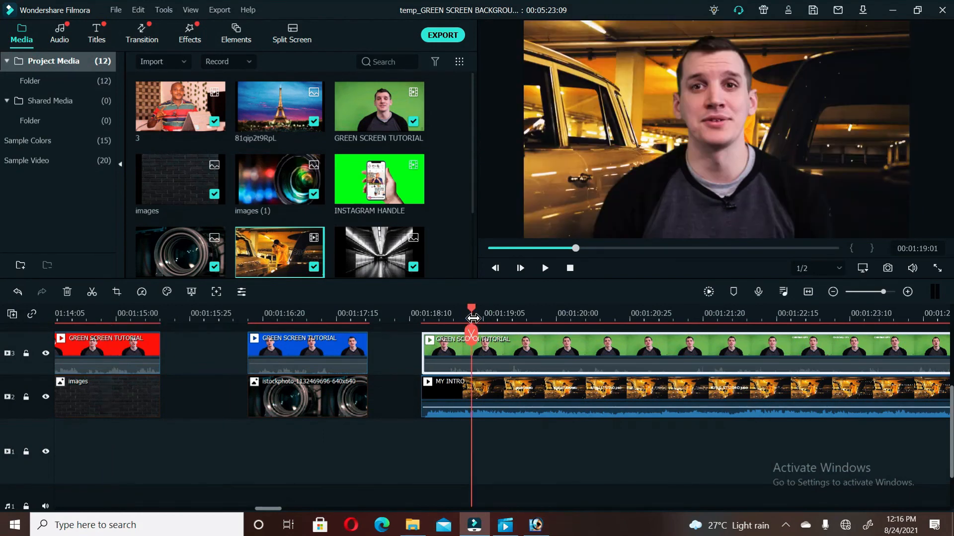